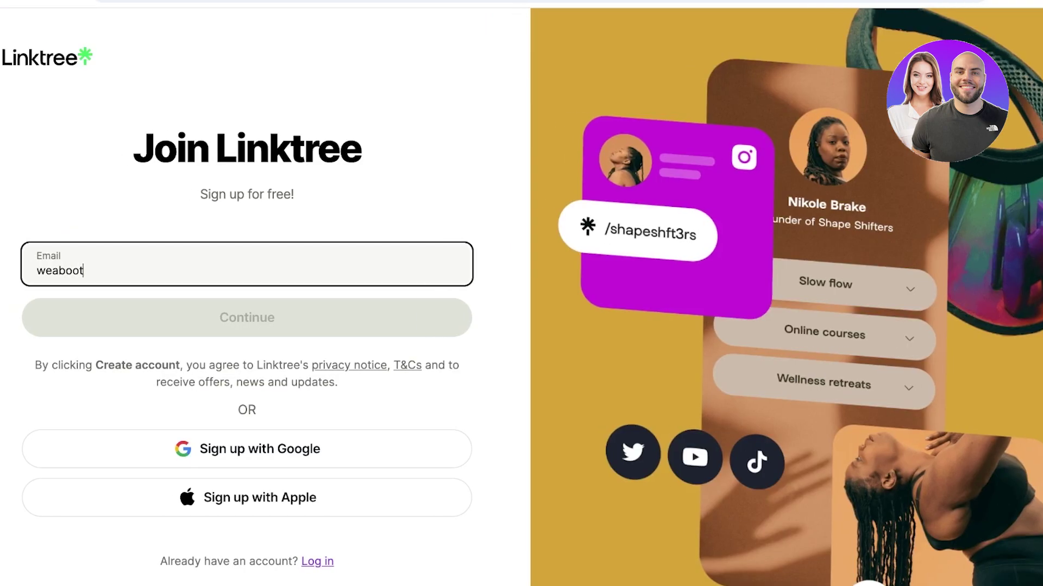
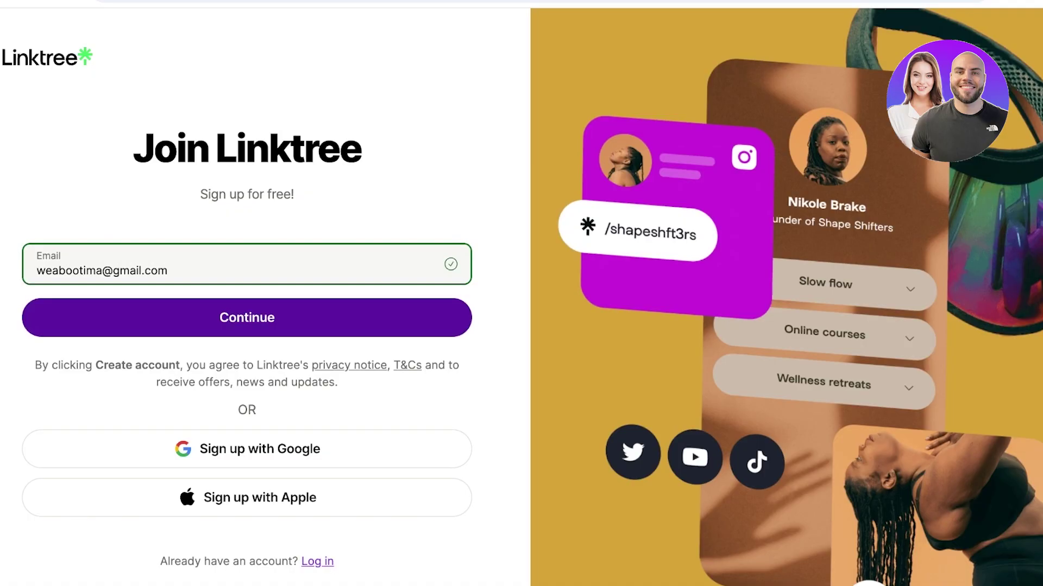
Submit the sign-up email address, then find and copy the six-digit code from Linktree's Gmail message
{"action": "key", "text": "Return"}
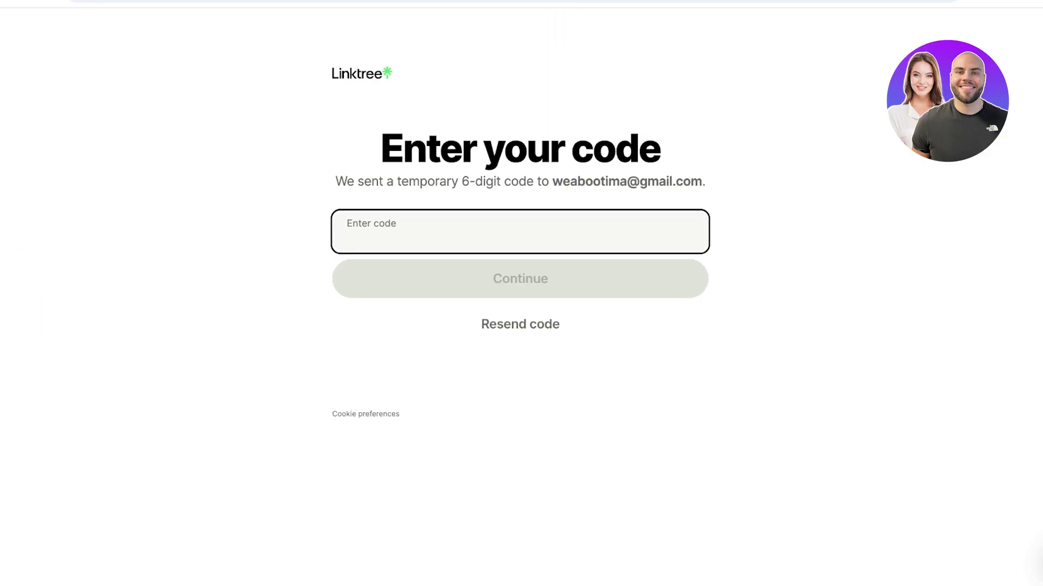
{"action": "key", "text": "ctrl+t"}
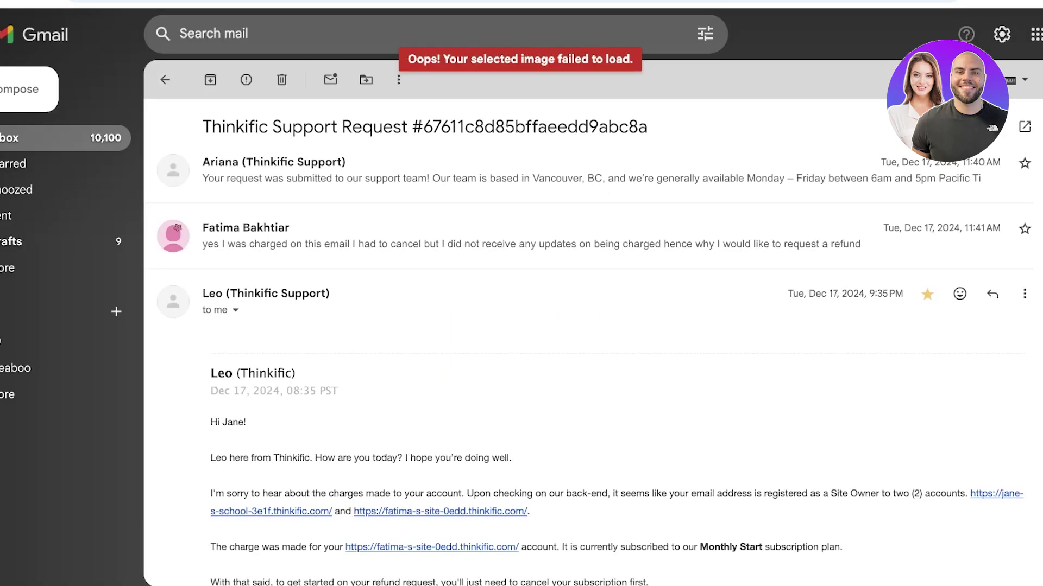
{"action": "key", "text": "u"}
{"action": "left_click", "coordinate": [446, 244]}
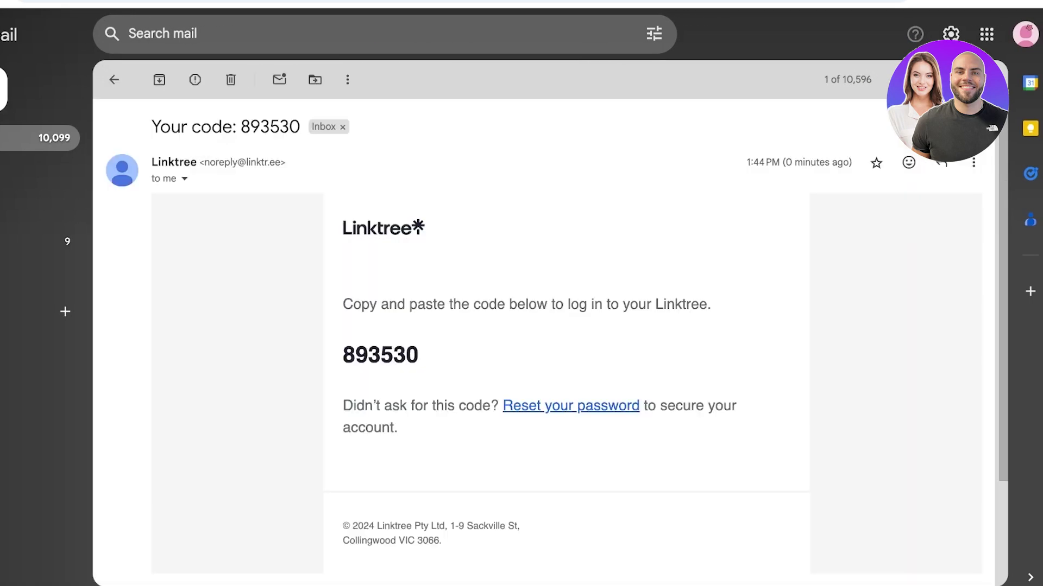
{"action": "double_click", "coordinate": [380, 355]}
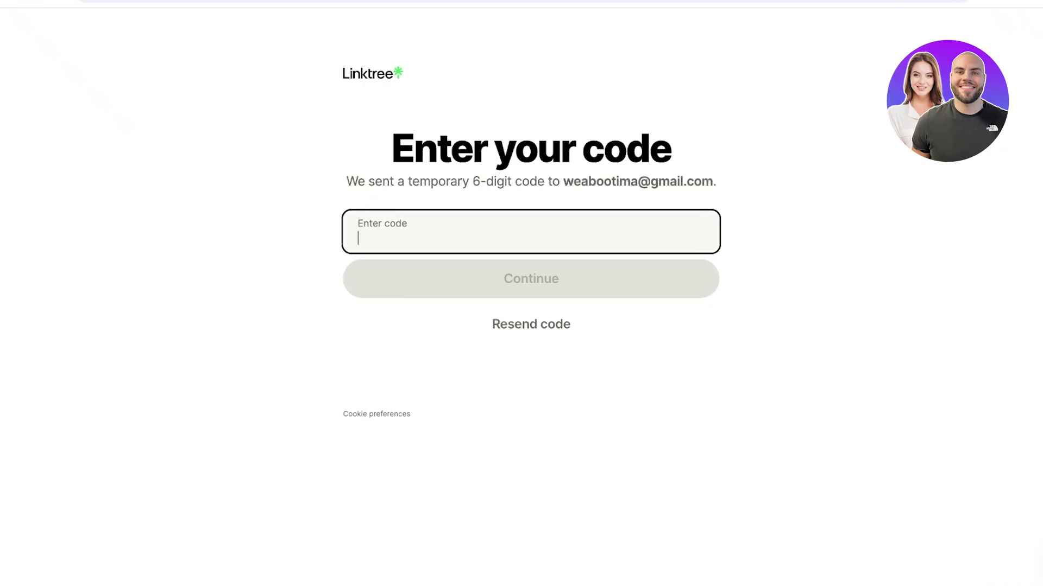
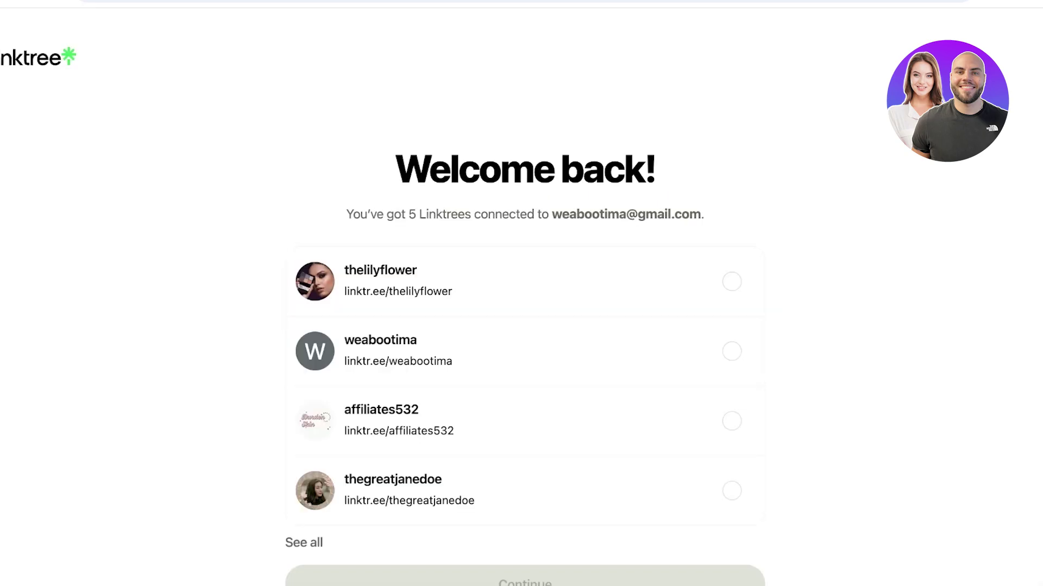
Paste the verification code and choose to create a new Linktree
{"action": "scroll", "coordinate": [525, 304], "scroll_direction": "down", "scroll_amount": 2}
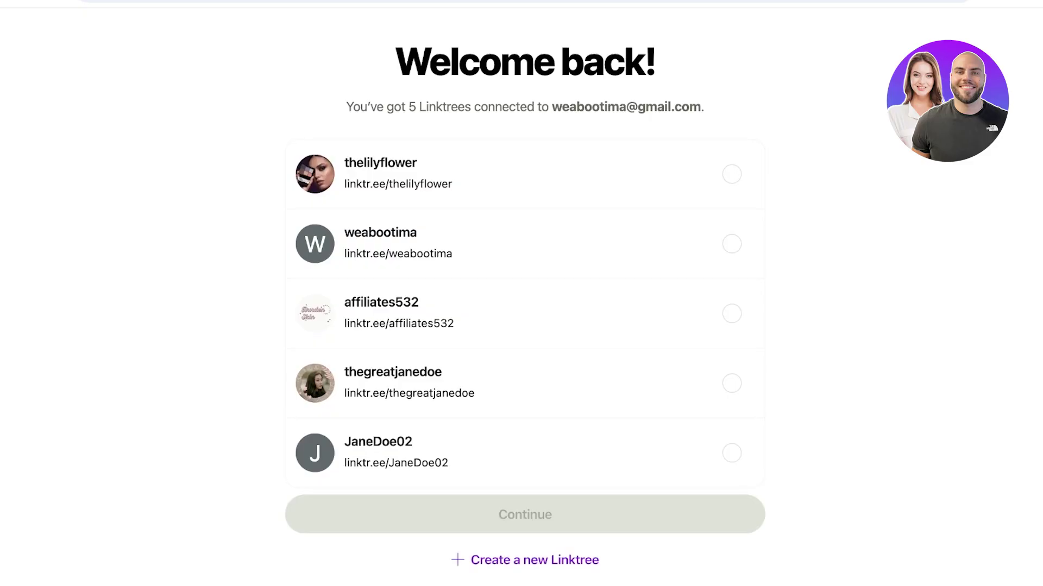
{"action": "scroll", "coordinate": [525, 521], "scroll_direction": "down", "scroll_amount": 2}
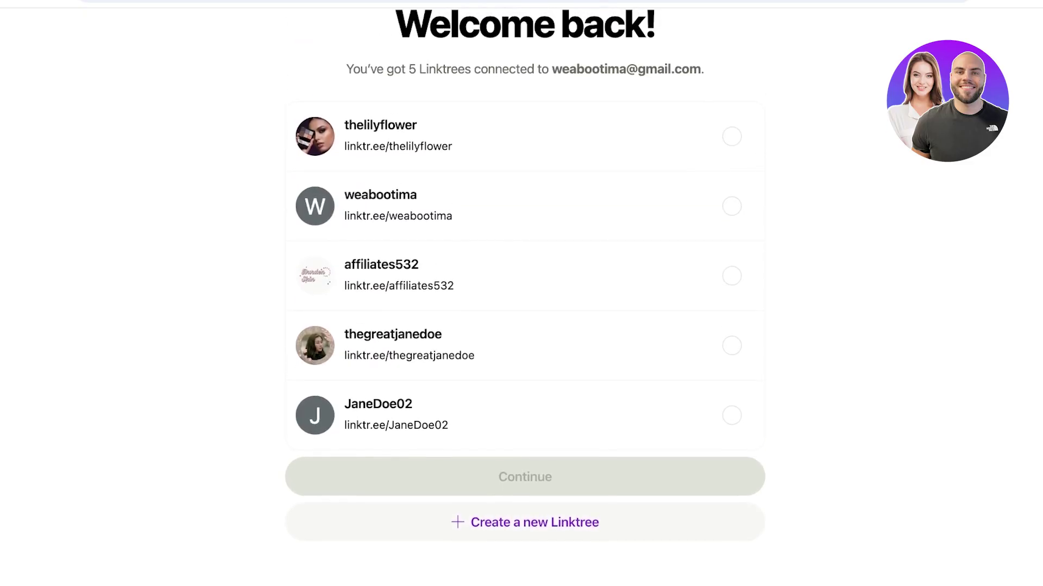
{"action": "left_click", "coordinate": [525, 523]}
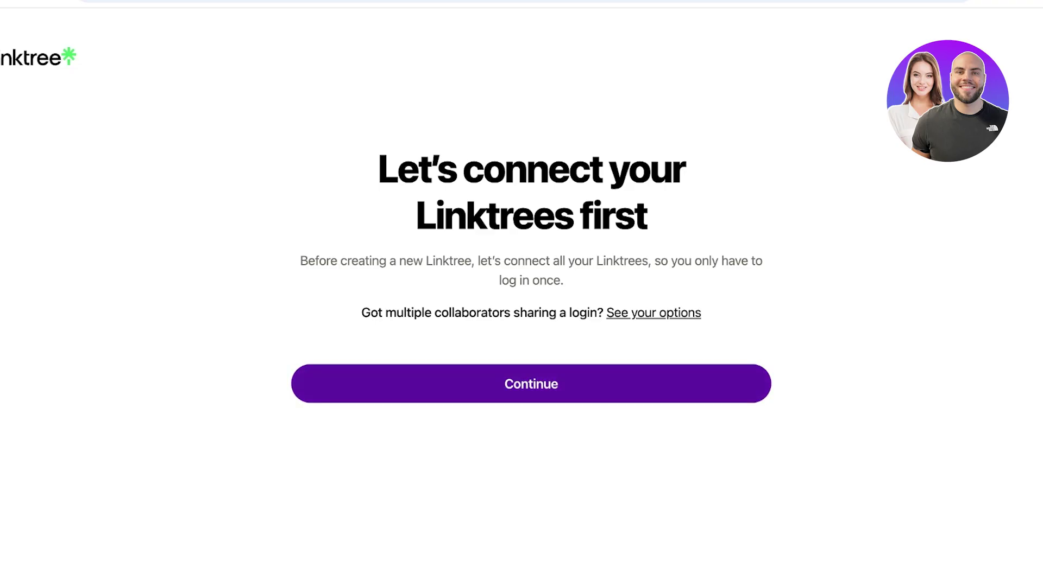
Start setting a main password, then abandon it and go back to the Linktree homepage
{"action": "left_click", "coordinate": [530, 384]}
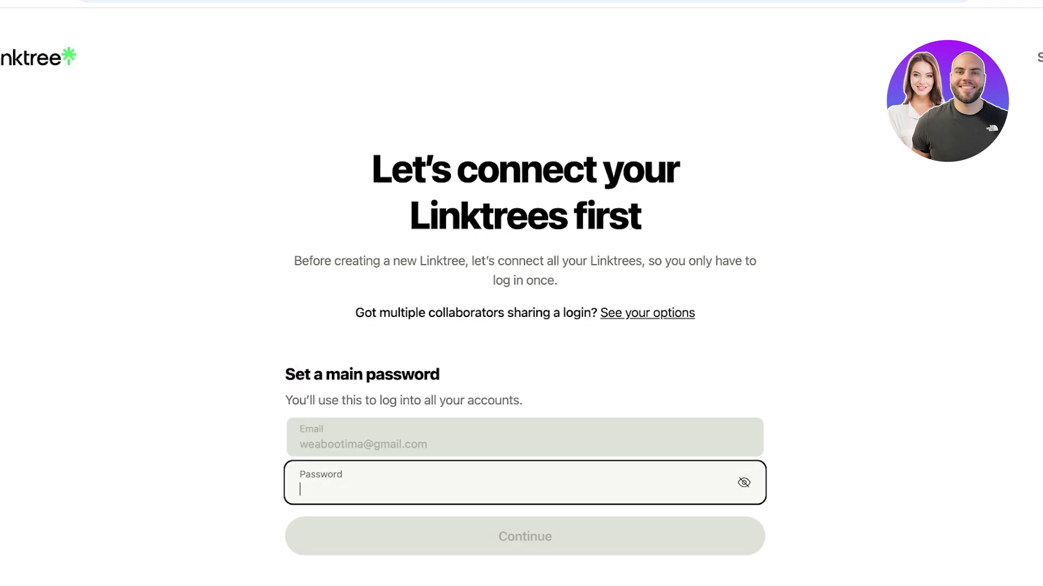
{"action": "type", "text": "•••"}
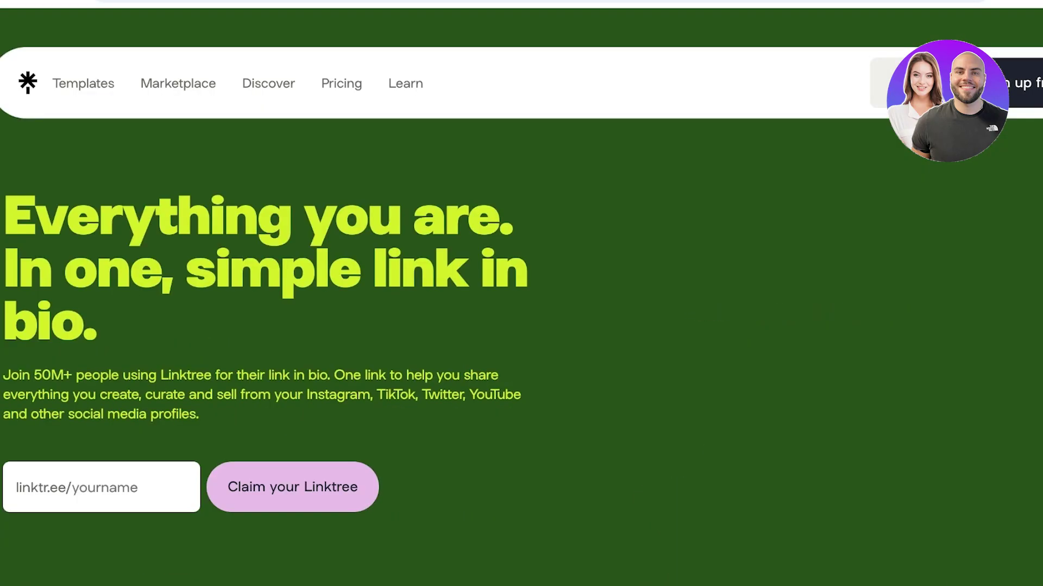
{"action": "scroll", "coordinate": [521, 294], "scroll_direction": "up", "scroll_amount": 2}
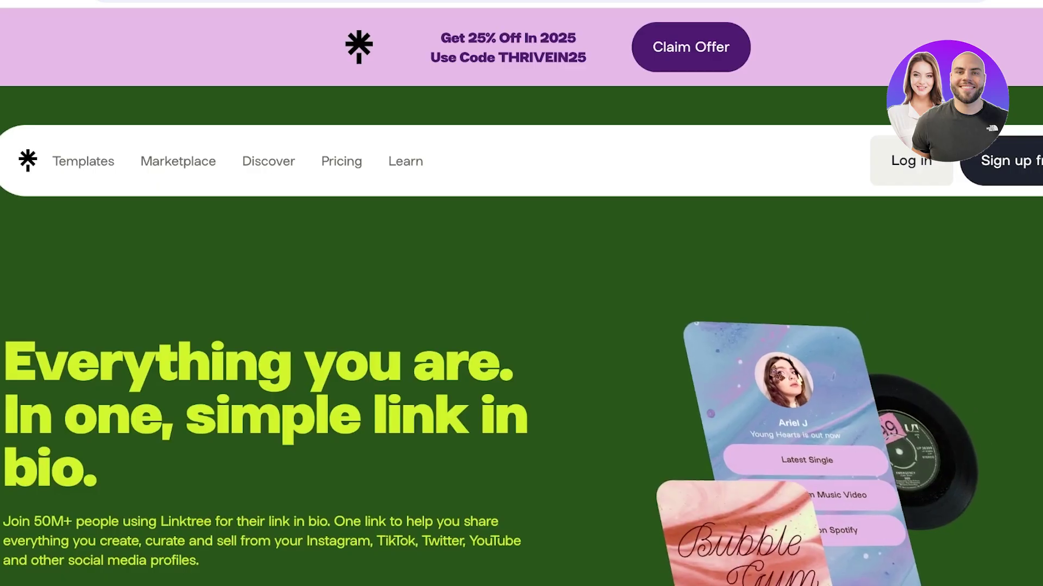
{"action": "scroll", "coordinate": [522, 293], "scroll_direction": "down", "scroll_amount": 2}
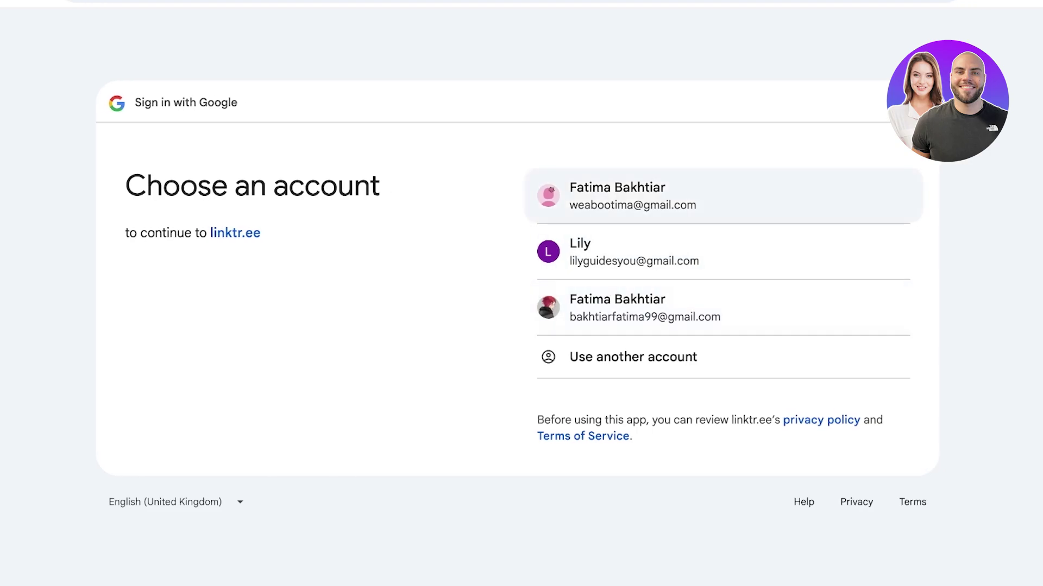
Sign up with Google, continue past 'account already exists', and use the second Google account
{"action": "left_click", "coordinate": [624, 251]}
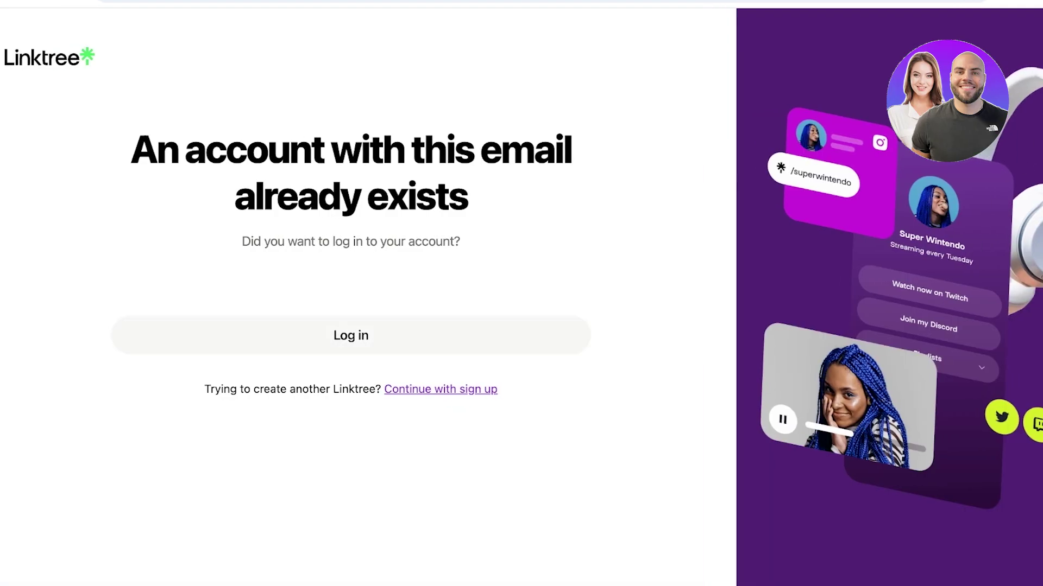
{"action": "left_click", "coordinate": [350, 335]}
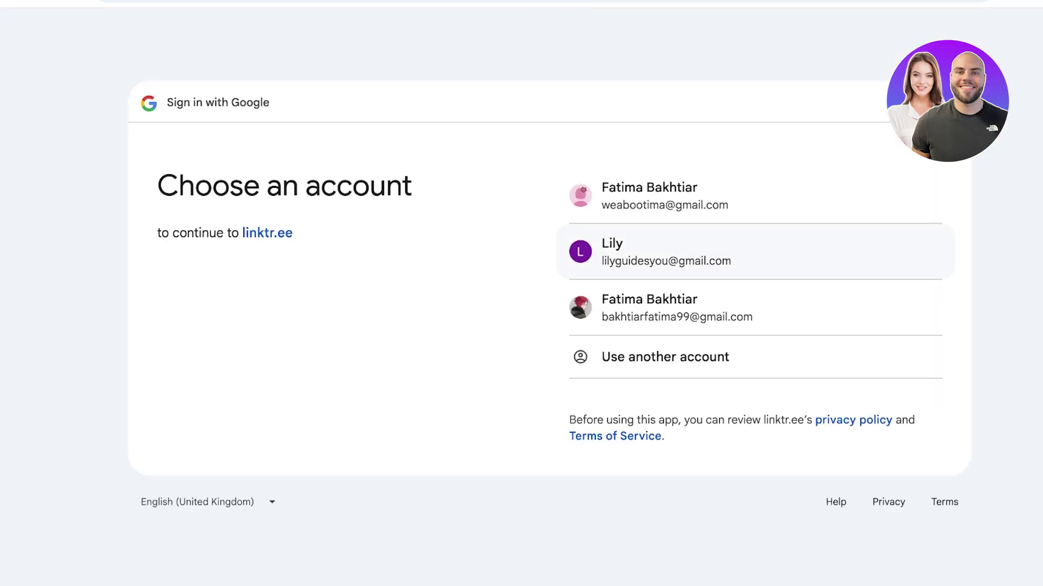
{"action": "left_click", "coordinate": [666, 252]}
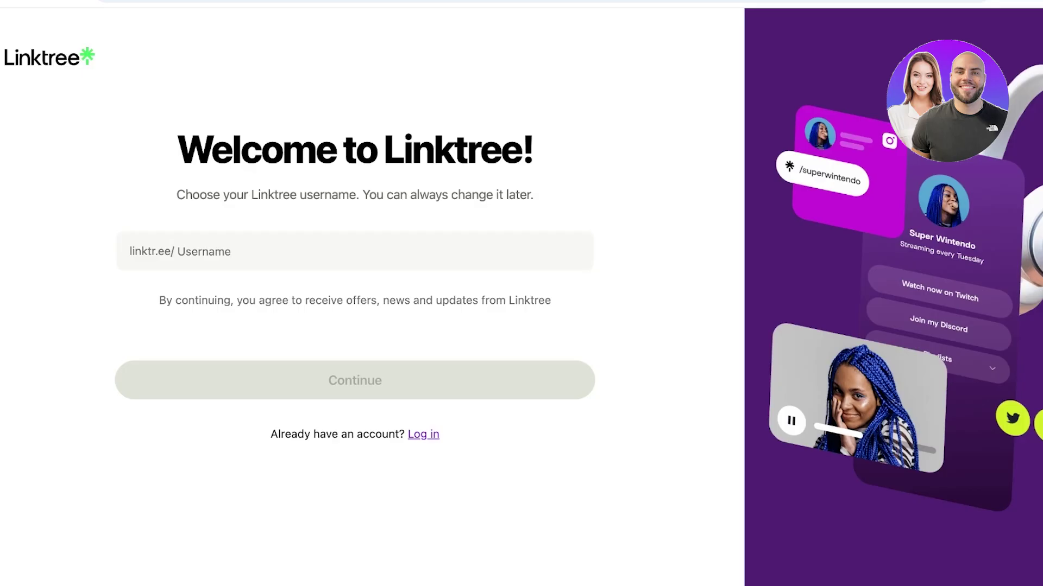
Try usernames until one shows as available, then submit that username
{"action": "left_click", "coordinate": [178, 251]}
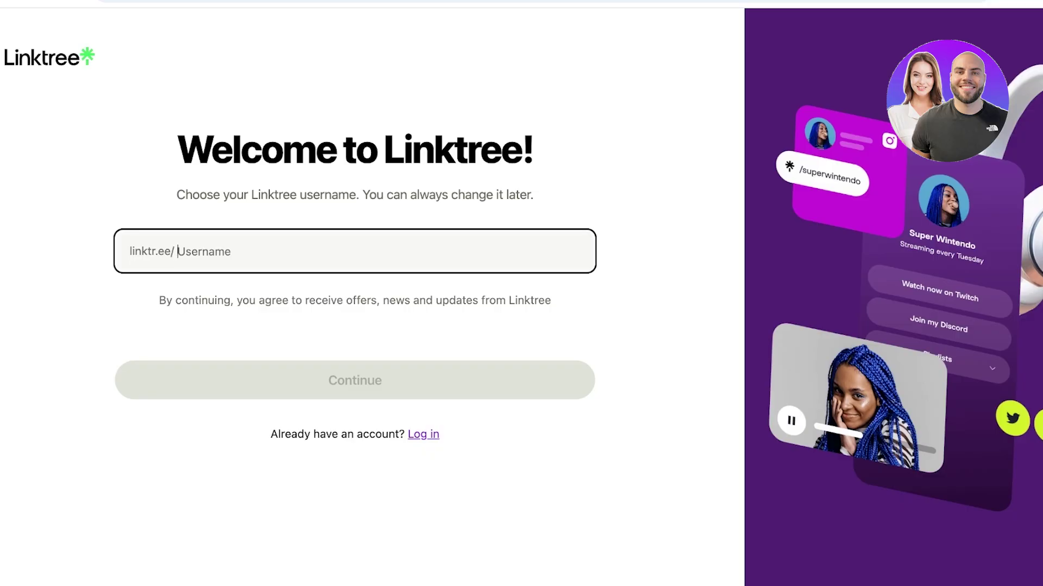
{"action": "type", "text": "A"}
{"action": "key", "text": "BackSpace"}
{"action": "type", "text": "A"}
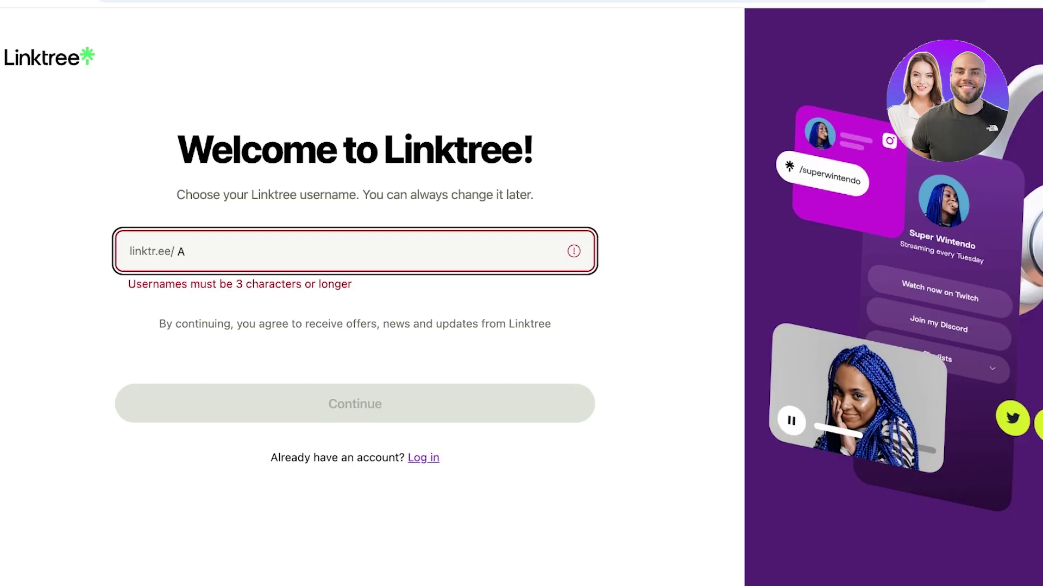
{"action": "type", "text": "lma"}
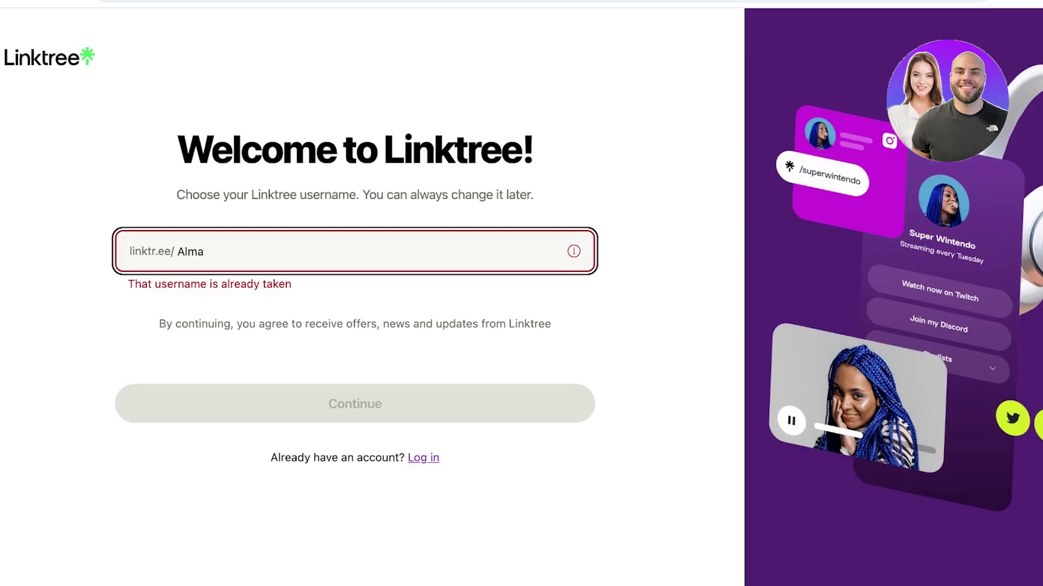
{"action": "key", "text": "BackSpace"}
{"action": "key", "text": "BackSpace"}
{"action": "key", "text": "BackSpace"}
{"action": "key", "text": "BackSpace"}
{"action": "type", "text": "thealma"}
{"action": "key", "text": "ctrl+a"}
{"action": "key", "text": "BackSpace"}
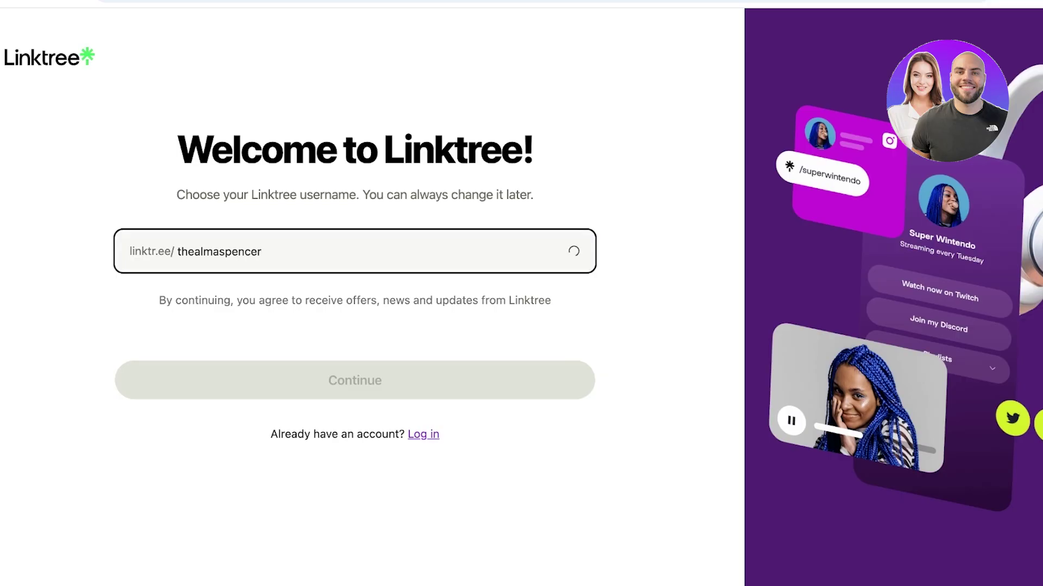
{"action": "key", "text": "Return"}
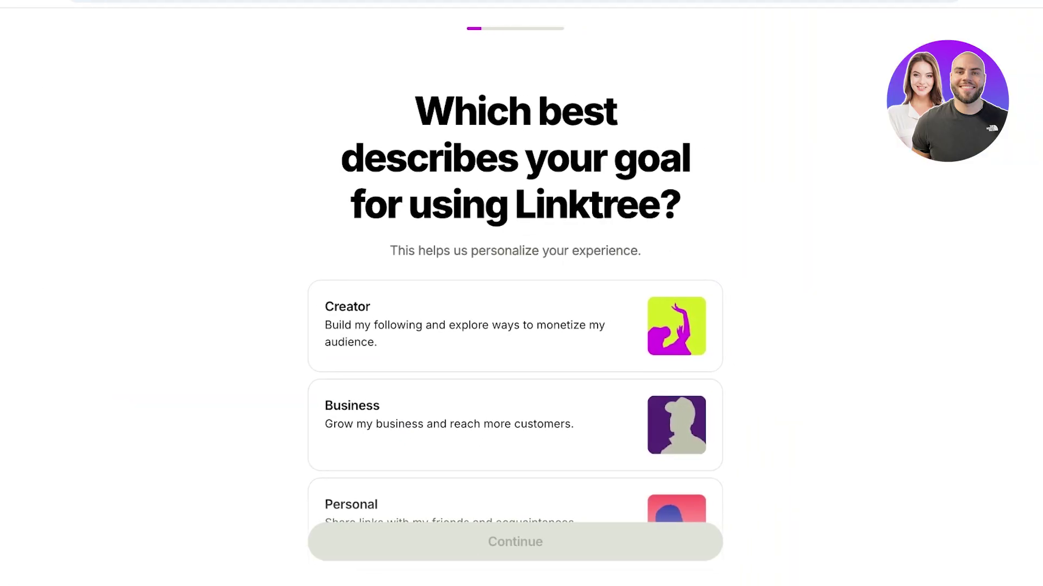
Choose Creator as the goal that best describes using Linktree
{"action": "scroll", "coordinate": [515, 312], "scroll_direction": "down", "scroll_amount": 2}
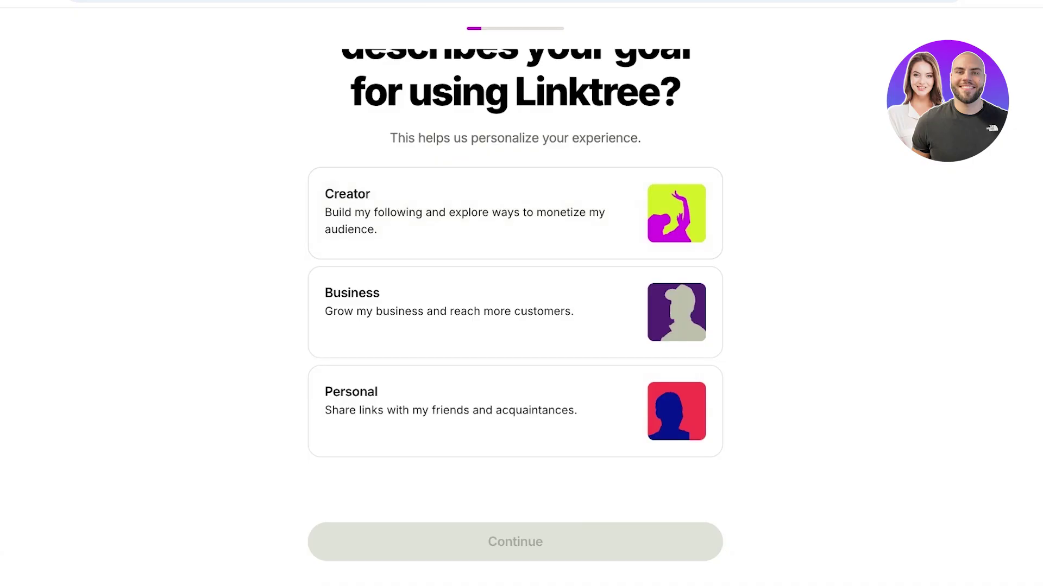
{"action": "left_click", "coordinate": [467, 213]}
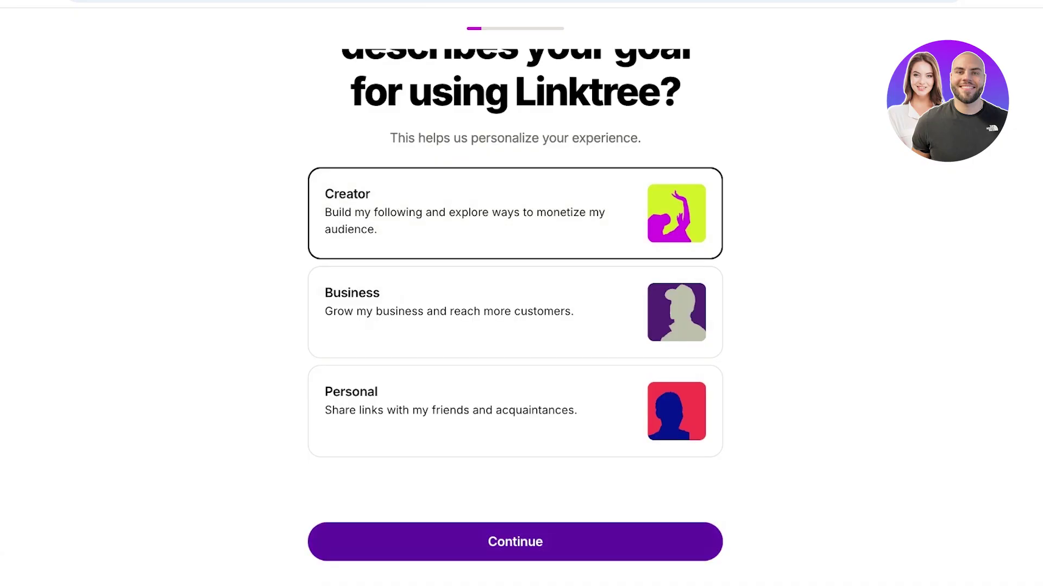
{"action": "left_click", "coordinate": [515, 542]}
Select the Free plan and join Linktree for free
{"action": "left_click", "coordinate": [163, 271]}
{"action": "scroll", "coordinate": [521, 293], "scroll_direction": "down", "scroll_amount": 5}
{"action": "scroll", "coordinate": [521, 293], "scroll_direction": "up", "scroll_amount": 5}
{"action": "scroll", "coordinate": [521, 293], "scroll_direction": "down", "scroll_amount": 5}
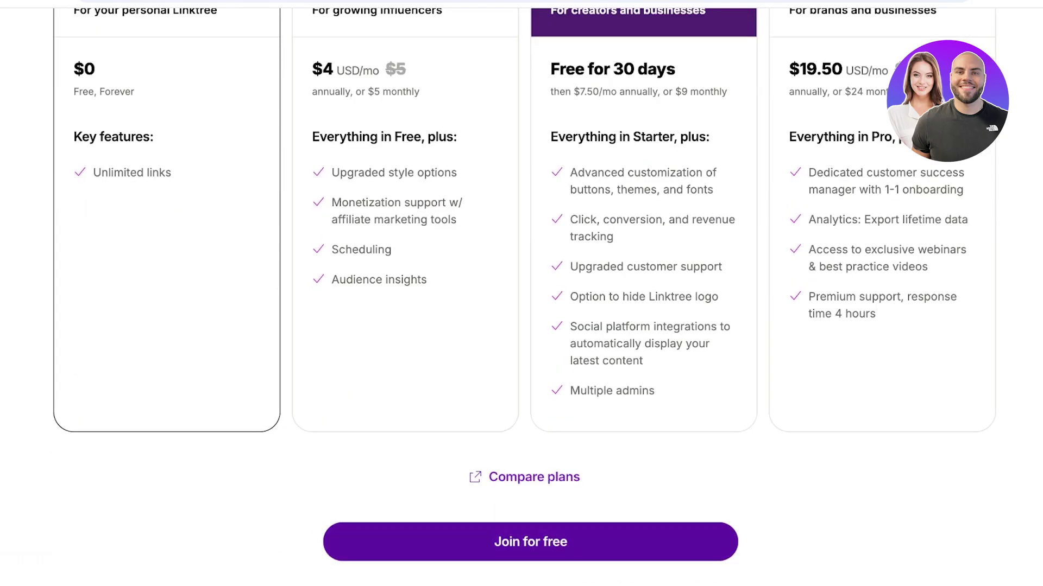
{"action": "left_click", "coordinate": [530, 541]}
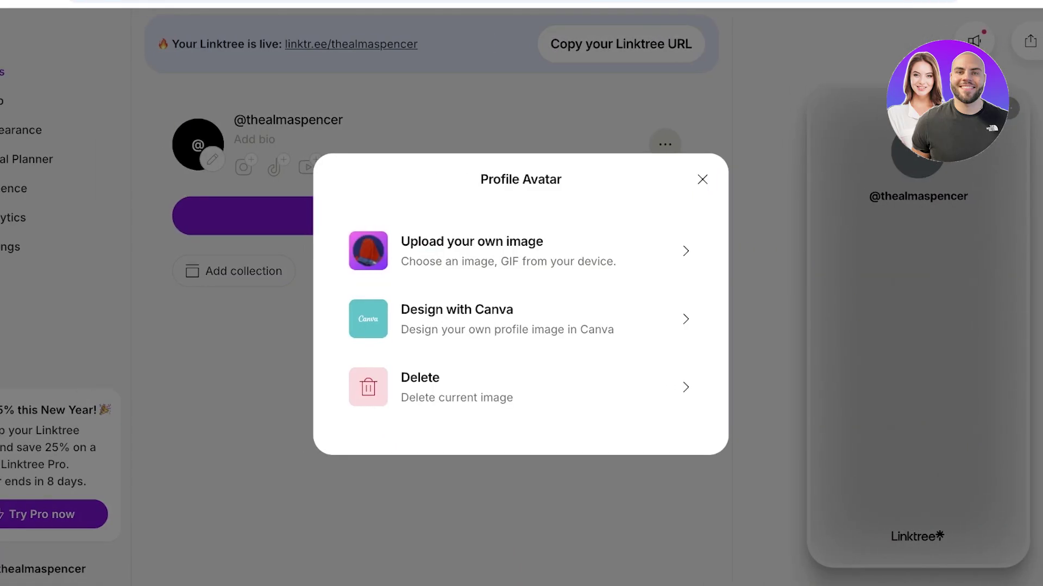
Upload the makeup model photo as the avatar, square-cropped around her face
{"action": "left_click", "coordinate": [521, 251]}
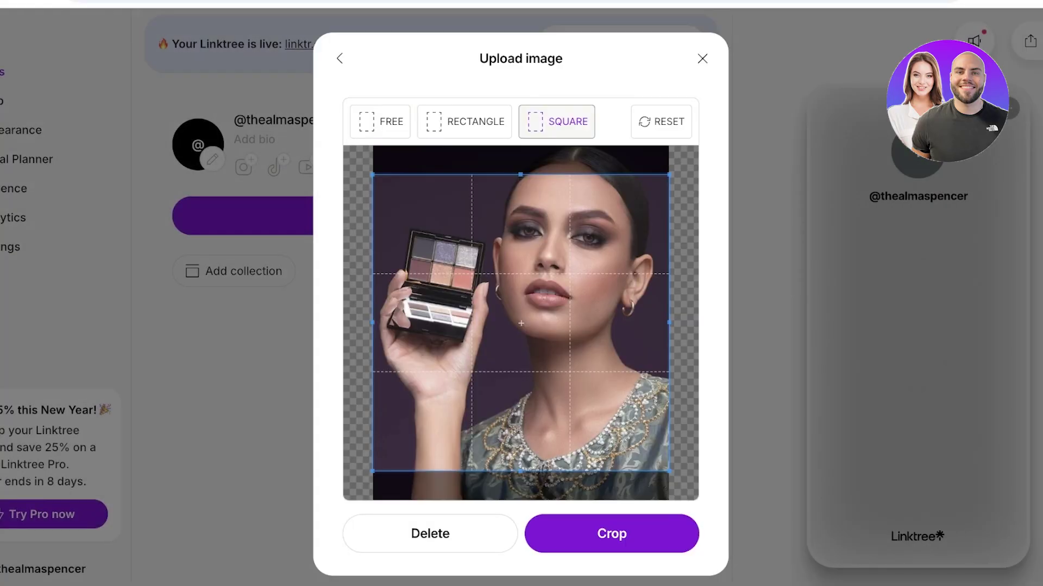
{"action": "left_click_drag", "start_coordinate": [668, 472], "coordinate": [532, 334]}
{"action": "left_click_drag", "start_coordinate": [451, 253], "coordinate": [569, 266]}
{"action": "left_click_drag", "start_coordinate": [474, 362], "coordinate": [424, 412]}
{"action": "left_click", "coordinate": [611, 534]}
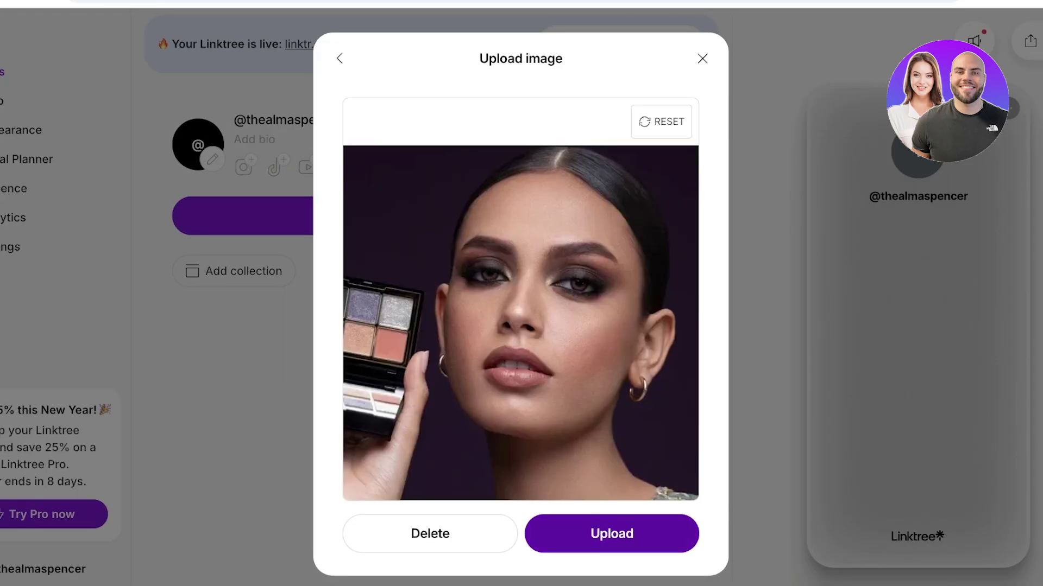
{"action": "left_click", "coordinate": [612, 533]}
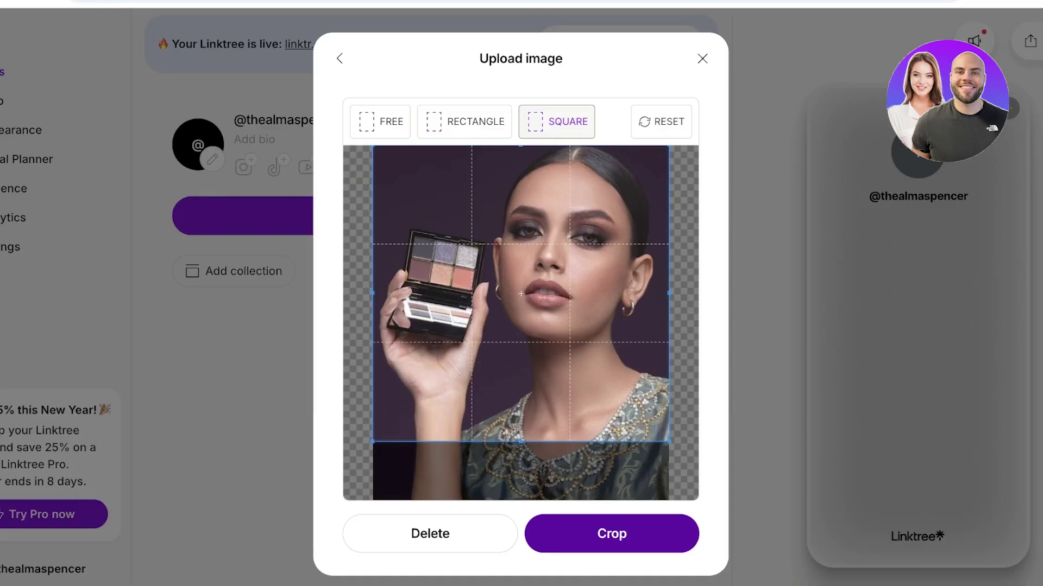
{"action": "left_click", "coordinate": [610, 533]}
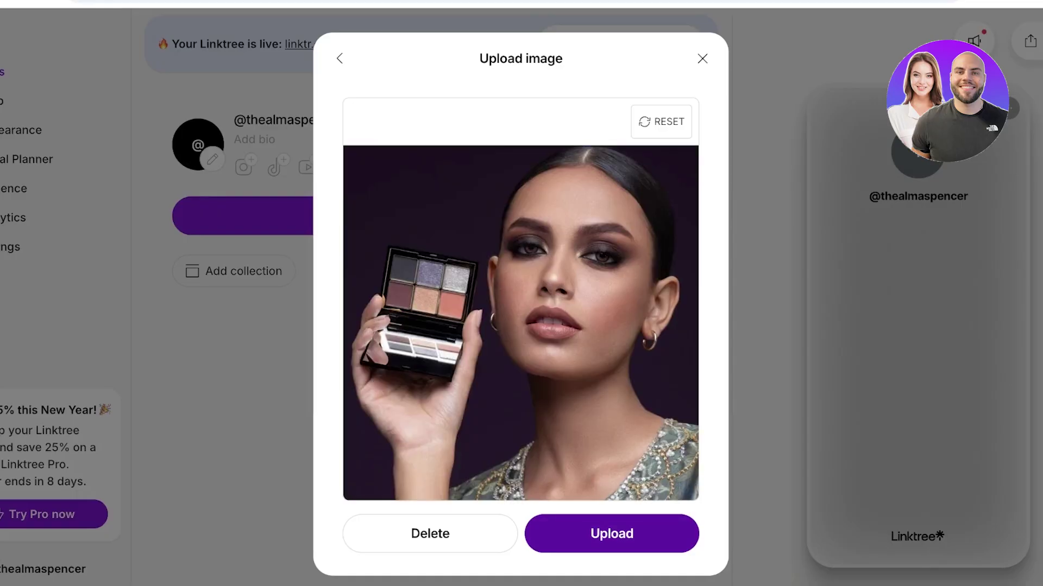
{"action": "left_click", "coordinate": [612, 534]}
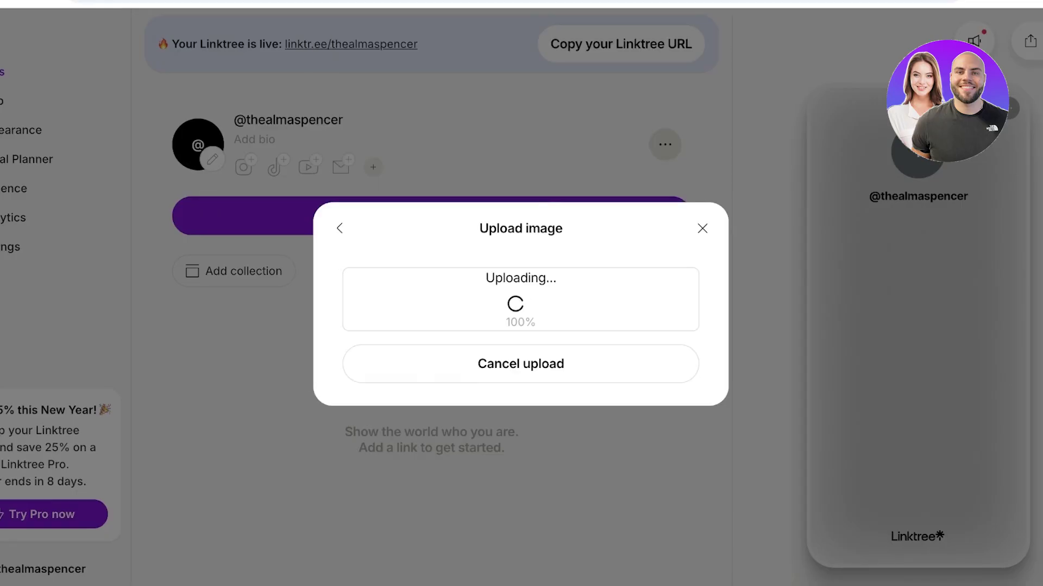
{"action": "left_click", "coordinate": [703, 197]}
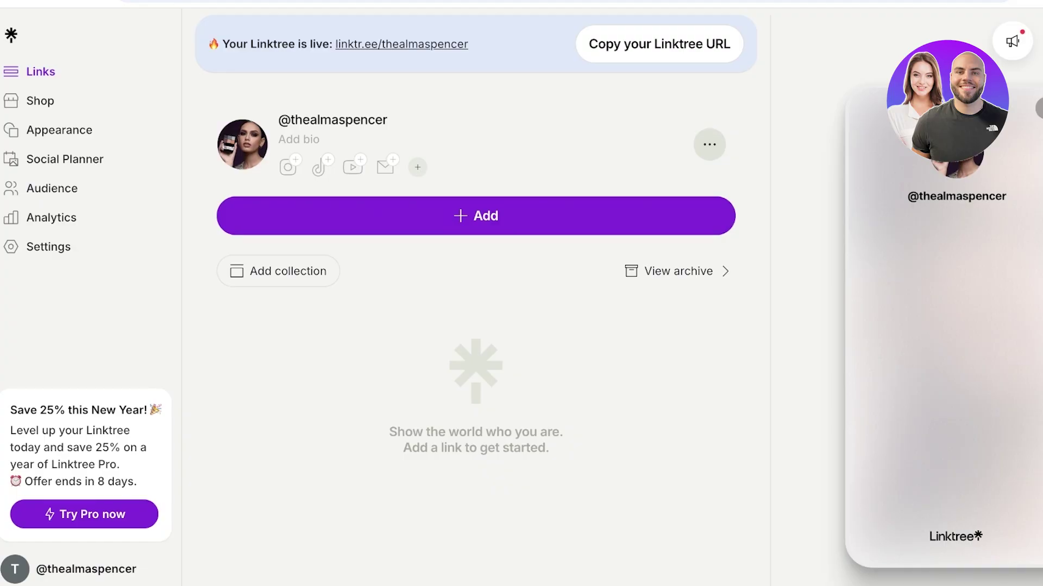
Add Instagram as a simple profile link
{"action": "left_click", "coordinate": [475, 216]}
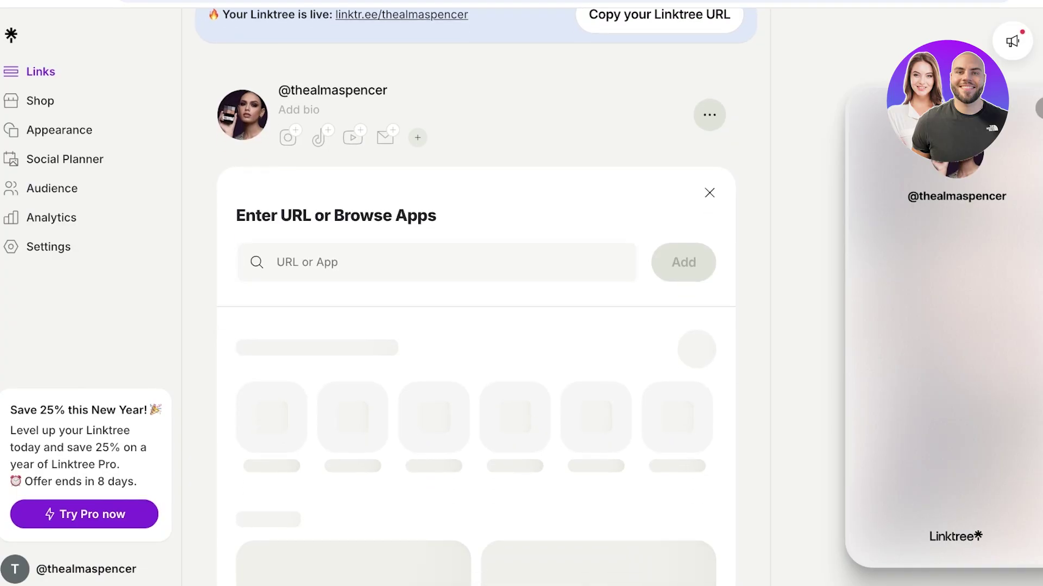
{"action": "left_click", "coordinate": [270, 373]}
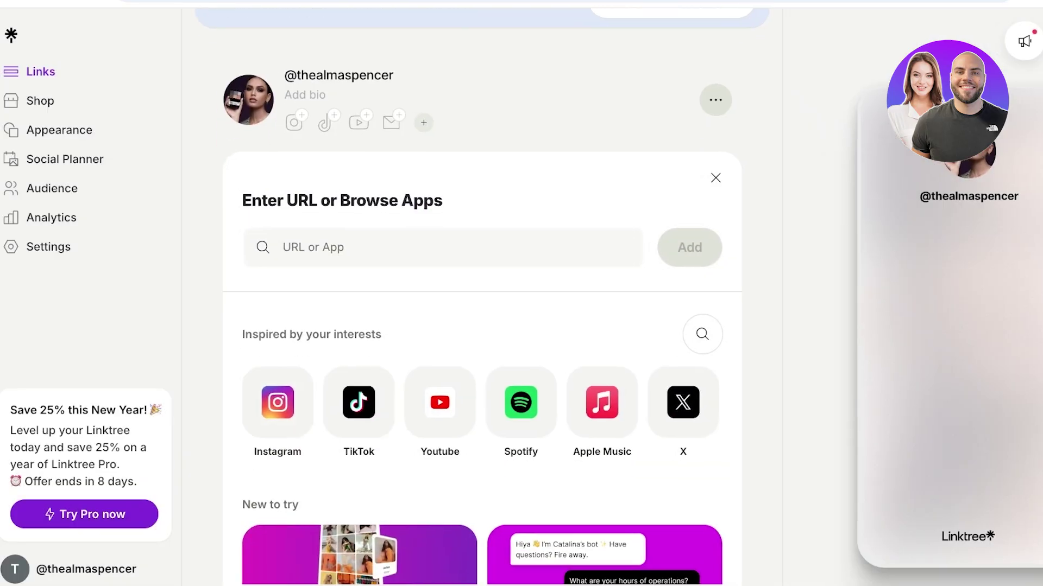
{"action": "scroll", "coordinate": [565, 304], "scroll_direction": "down", "scroll_amount": 2}
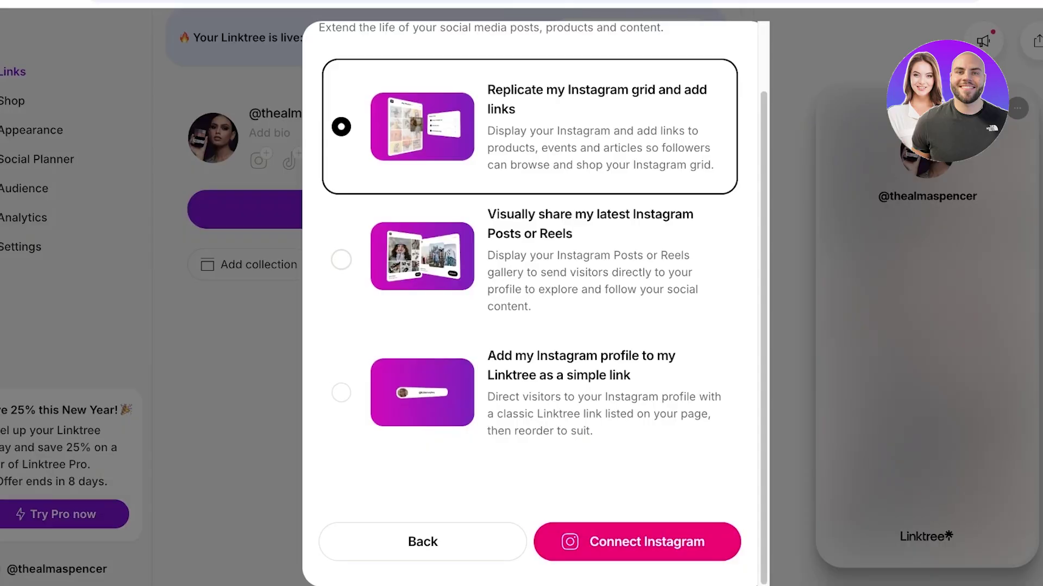
{"action": "left_click", "coordinate": [341, 392]}
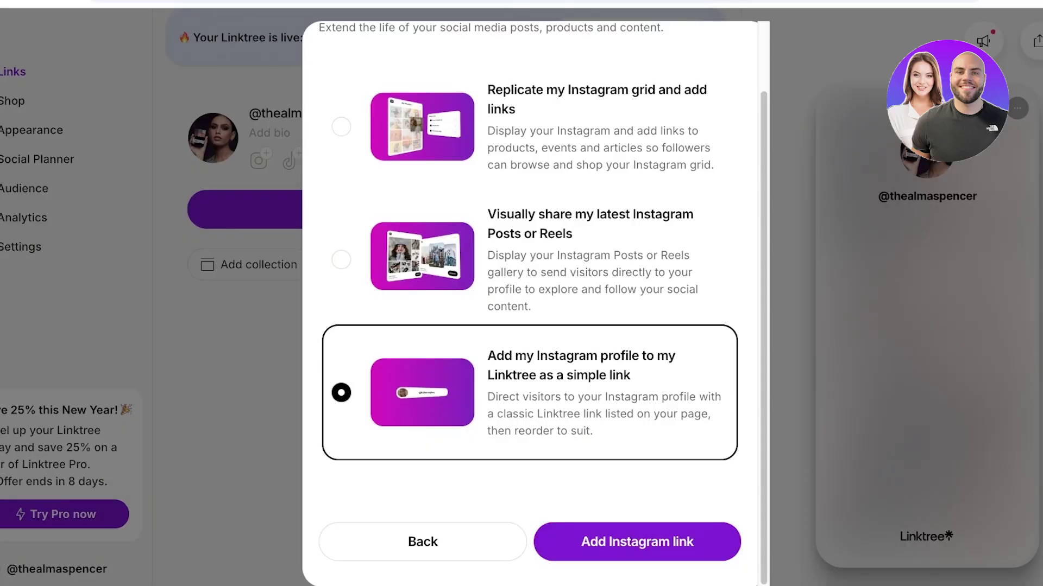
{"action": "key", "text": "Return"}
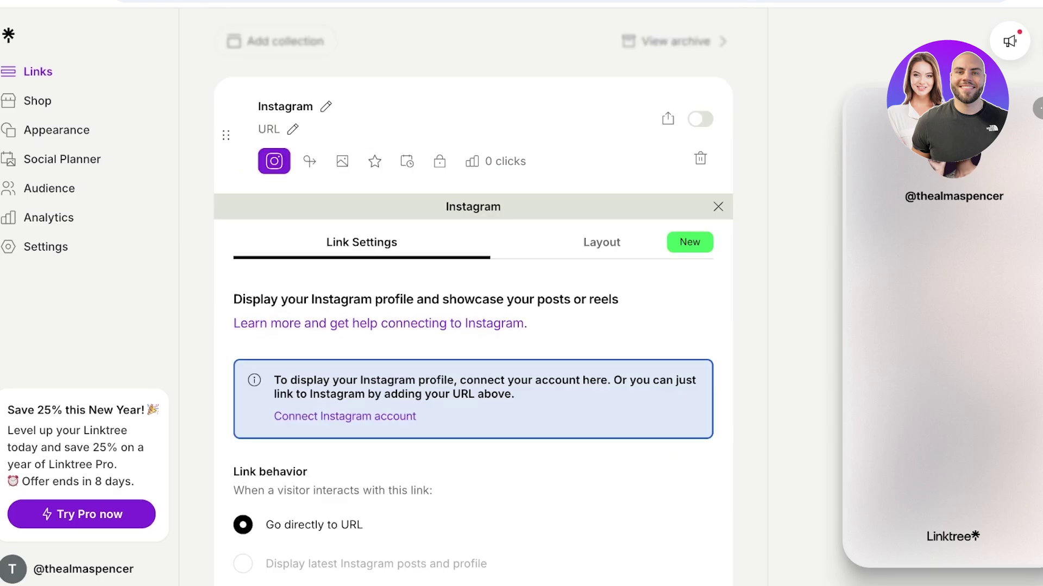
Set the Instagram link's URL to instagram.com/g and switch the link on
{"action": "left_click", "coordinate": [258, 129]}
{"action": "type", "text": "in"}
{"action": "key", "text": "BackSpace"}
{"action": "key", "text": "BackSpace"}
{"action": "type", "text": "instagram.com/g"}
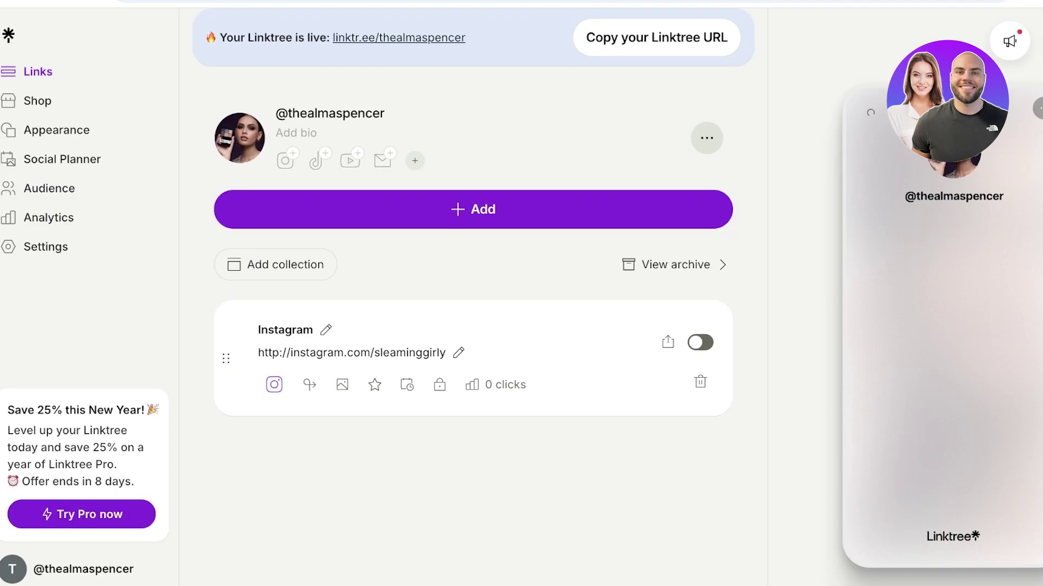
{"action": "left_click", "coordinate": [274, 384]}
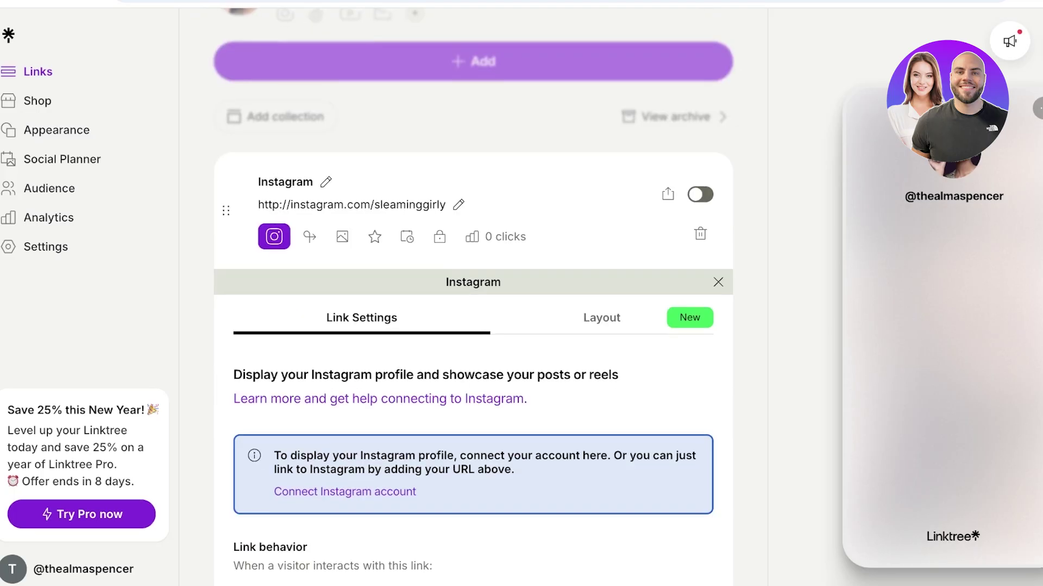
{"action": "left_click", "coordinate": [718, 281]}
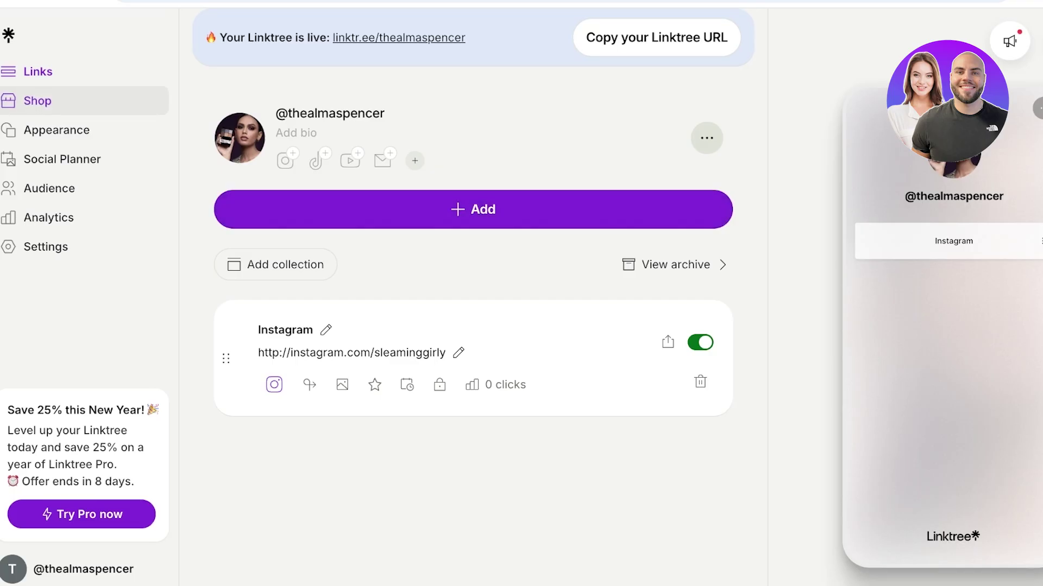
In the Shop section, start adding a single product and open a new browser tab
{"action": "left_click", "coordinate": [38, 100]}
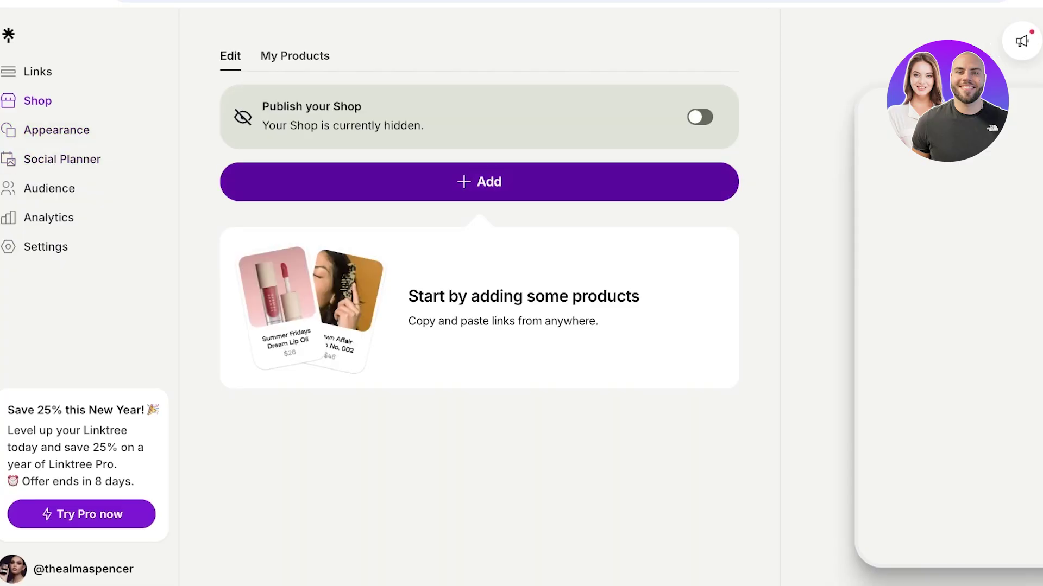
{"action": "left_click", "coordinate": [479, 182]}
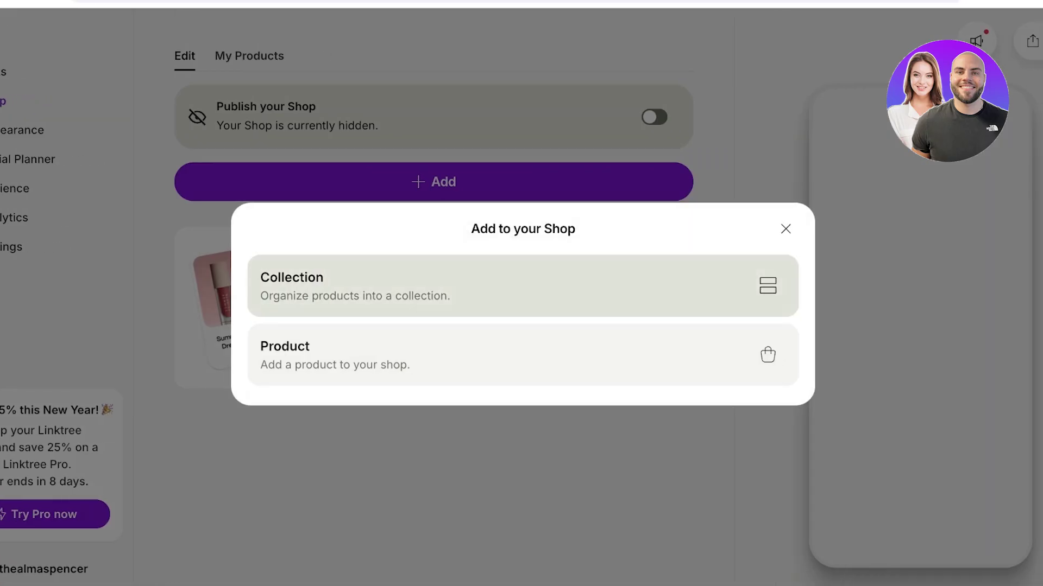
{"action": "left_click", "coordinate": [521, 355]}
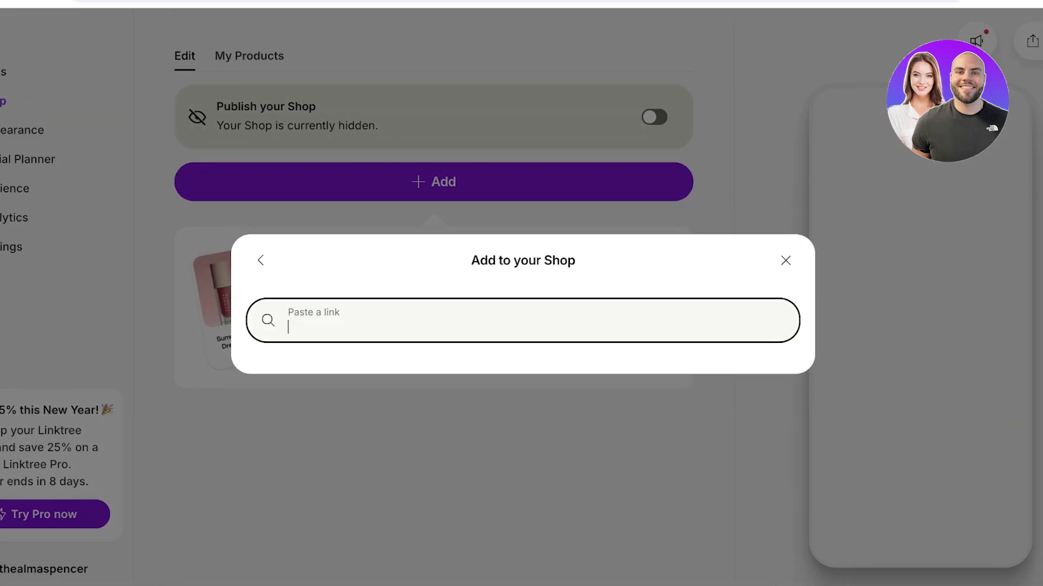
{"action": "key", "text": "ctrl+t"}
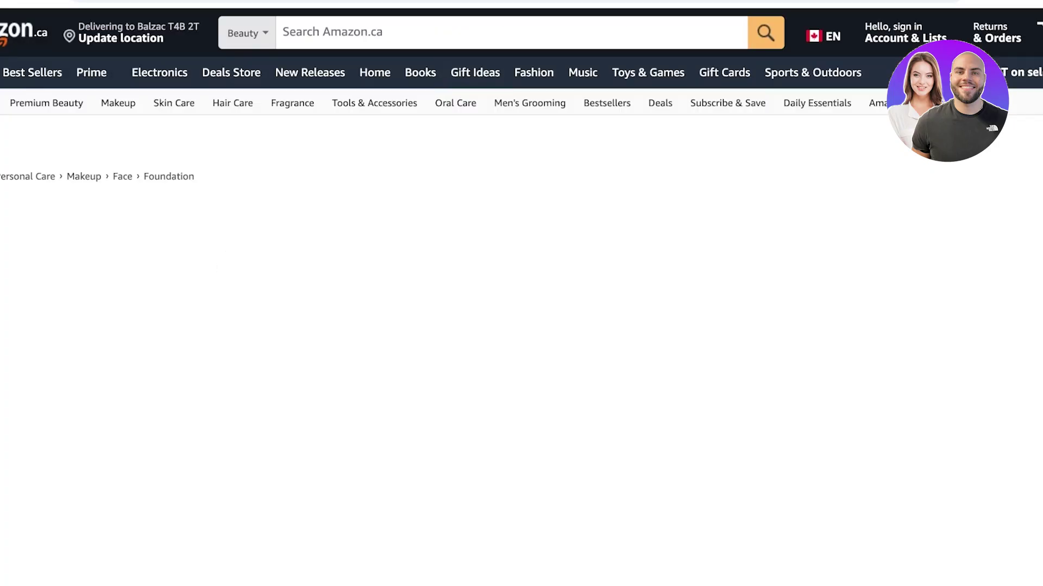
Scroll the NYX foundation page to Related products and open the HANDAIYAN Cushion Foundation listing
{"action": "scroll", "coordinate": [350, 199], "scroll_direction": "down", "scroll_amount": 20}
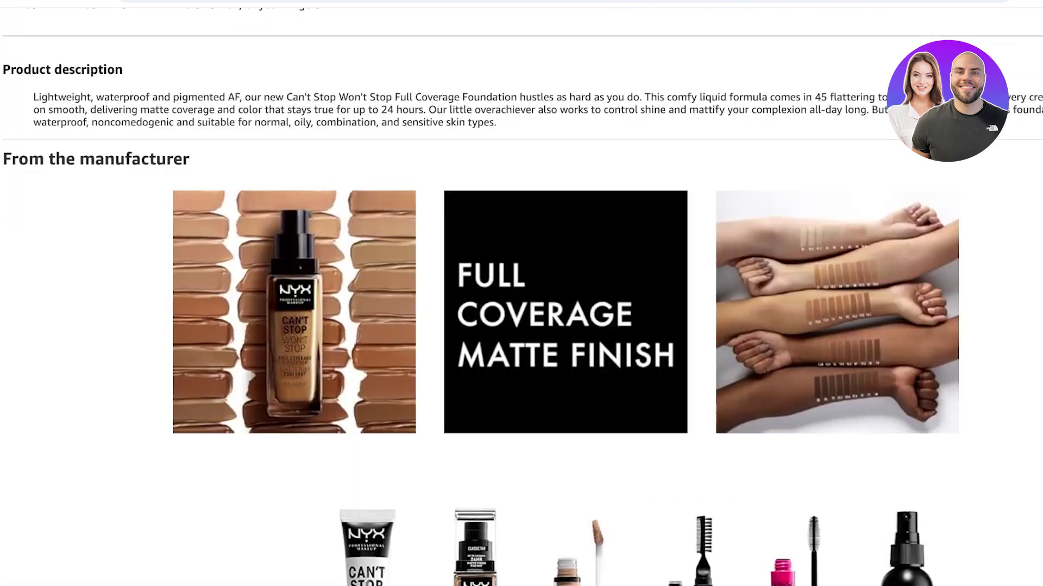
{"action": "scroll", "coordinate": [521, 293], "scroll_direction": "down", "scroll_amount": 20}
{"action": "scroll", "coordinate": [522, 293], "scroll_direction": "up", "scroll_amount": 15}
{"action": "scroll", "coordinate": [521, 294], "scroll_direction": "down", "scroll_amount": 10}
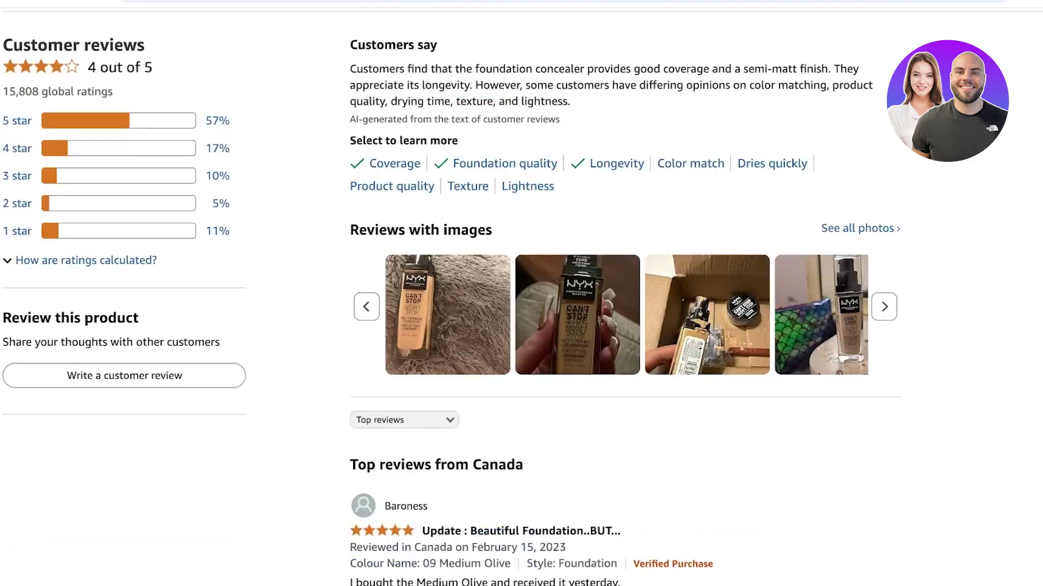
{"action": "scroll", "coordinate": [521, 293], "scroll_direction": "up", "scroll_amount": 20}
{"action": "scroll", "coordinate": [351, 209], "scroll_direction": "up", "scroll_amount": 10}
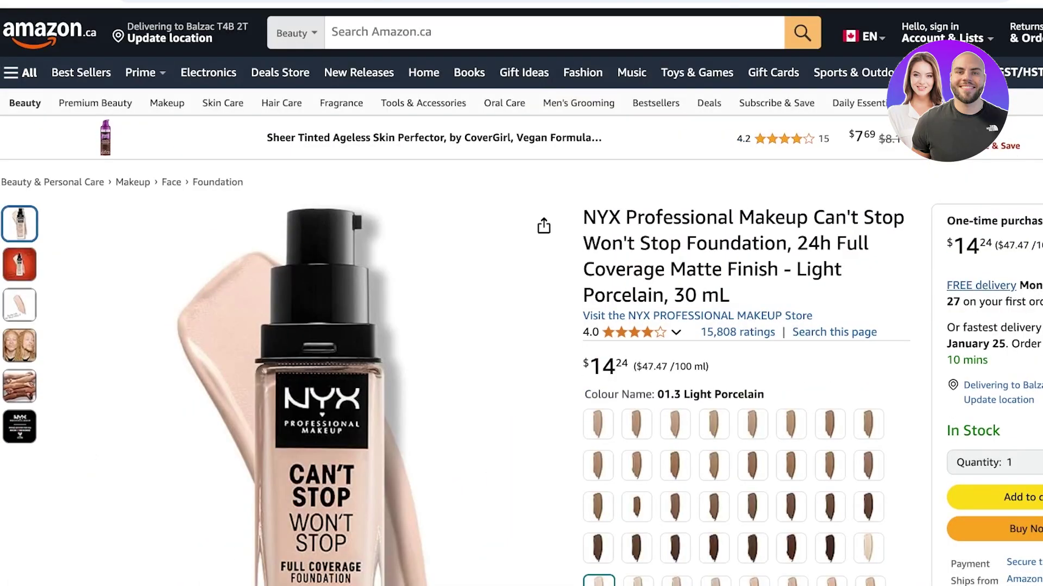
{"action": "scroll", "coordinate": [351, 208], "scroll_direction": "down", "scroll_amount": 15}
{"action": "scroll", "coordinate": [521, 294], "scroll_direction": "up", "scroll_amount": 5}
{"action": "scroll", "coordinate": [521, 293], "scroll_direction": "down", "scroll_amount": 5}
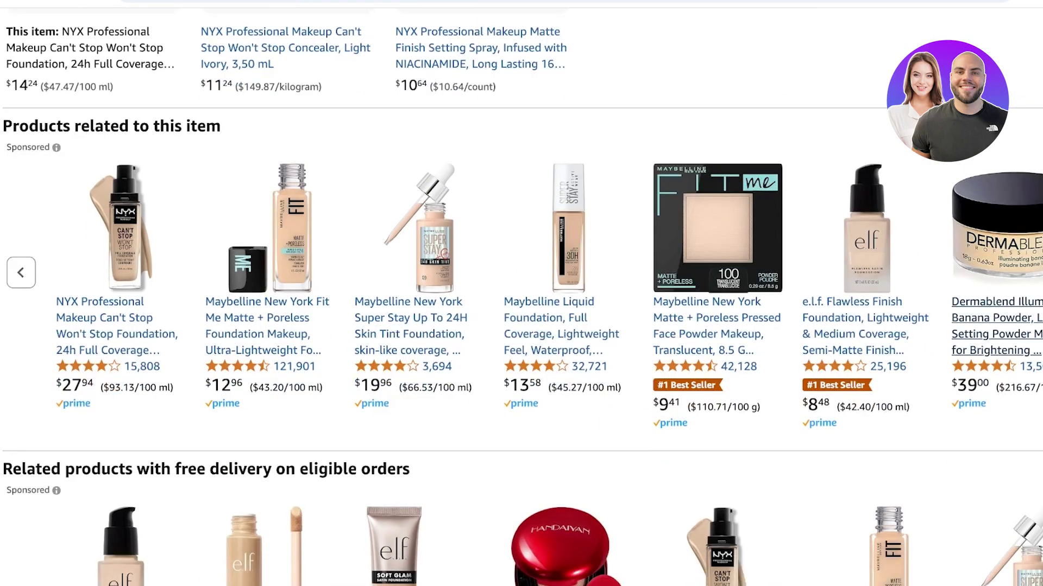
{"action": "scroll", "coordinate": [521, 294], "scroll_direction": "down", "scroll_amount": 8}
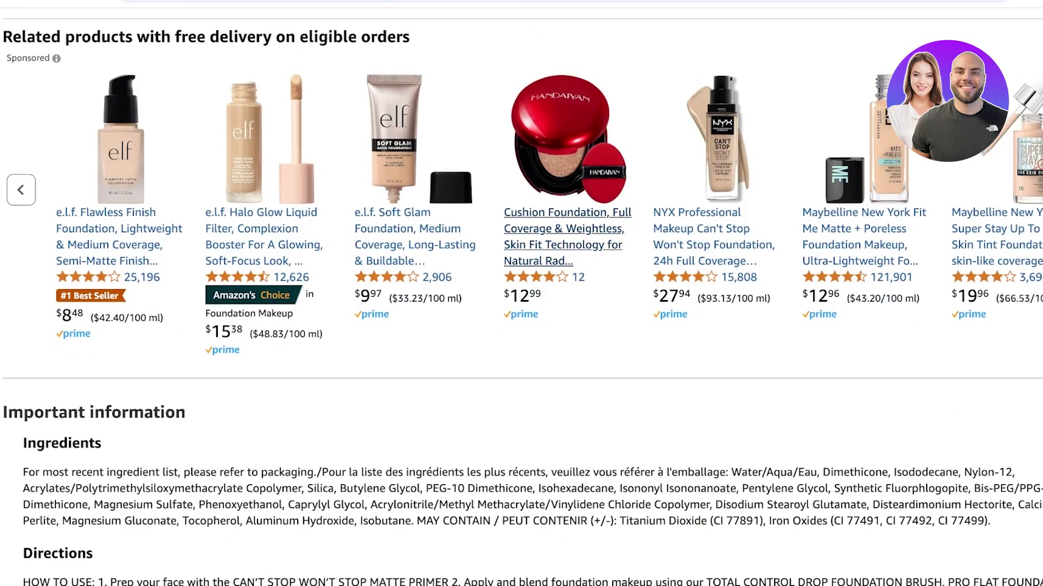
{"action": "left_click", "coordinate": [567, 237]}
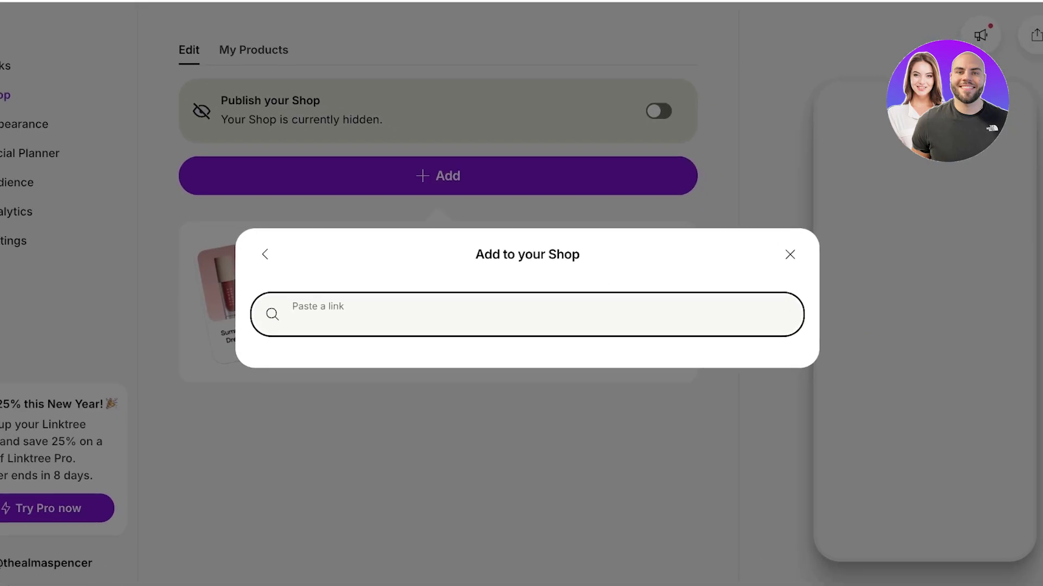
Add the Amazon Cushion Foundation ($6.99) to the Shop from its pasted link, then view My Products
{"action": "key", "text": "ctrl+v"}
{"action": "key", "text": "Return"}
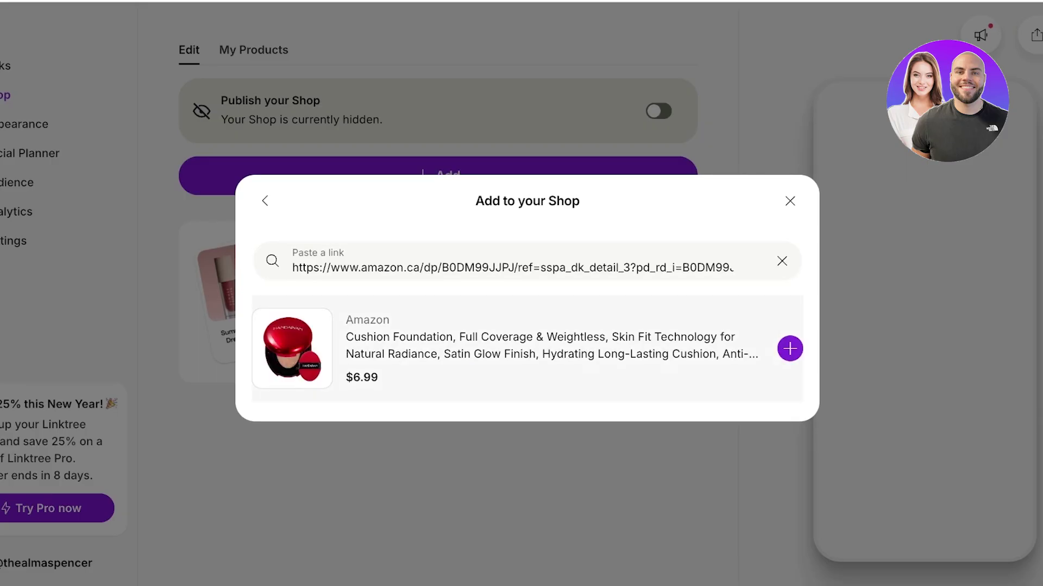
{"action": "left_click", "coordinate": [527, 348]}
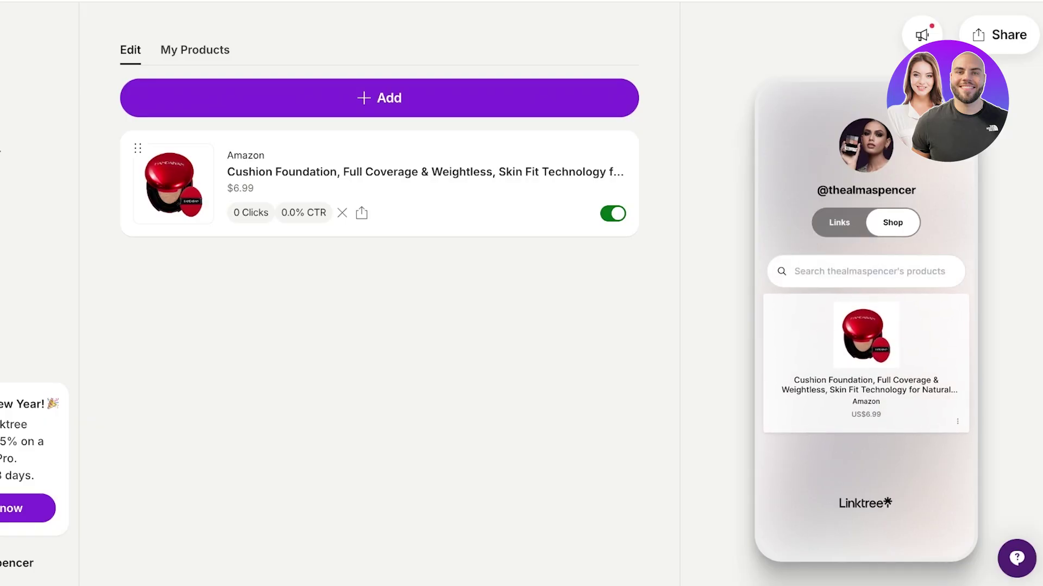
{"action": "left_click", "coordinate": [195, 49]}
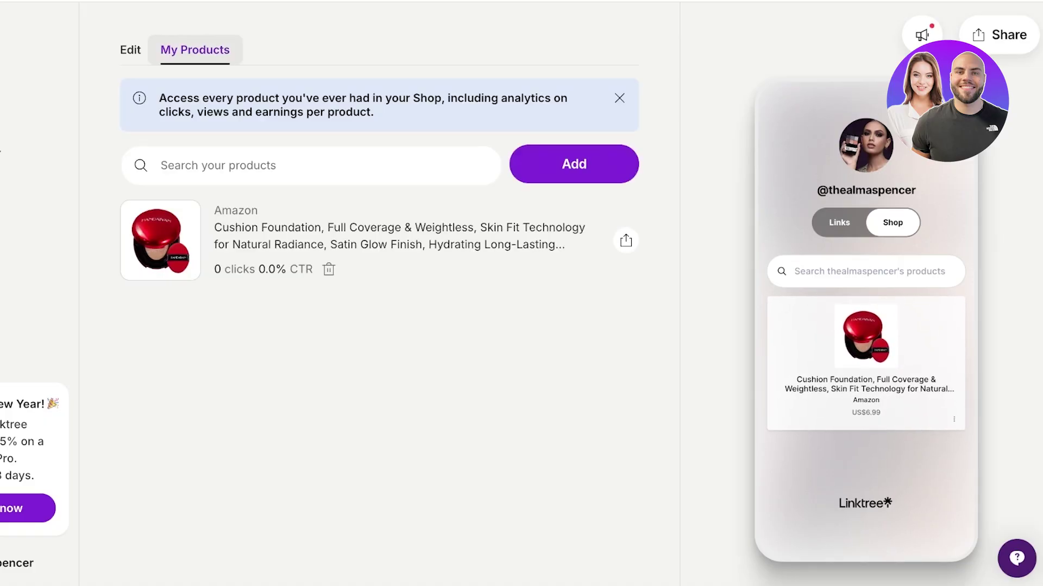
Create a new shop collection titled Makeup
{"action": "left_click", "coordinate": [574, 164]}
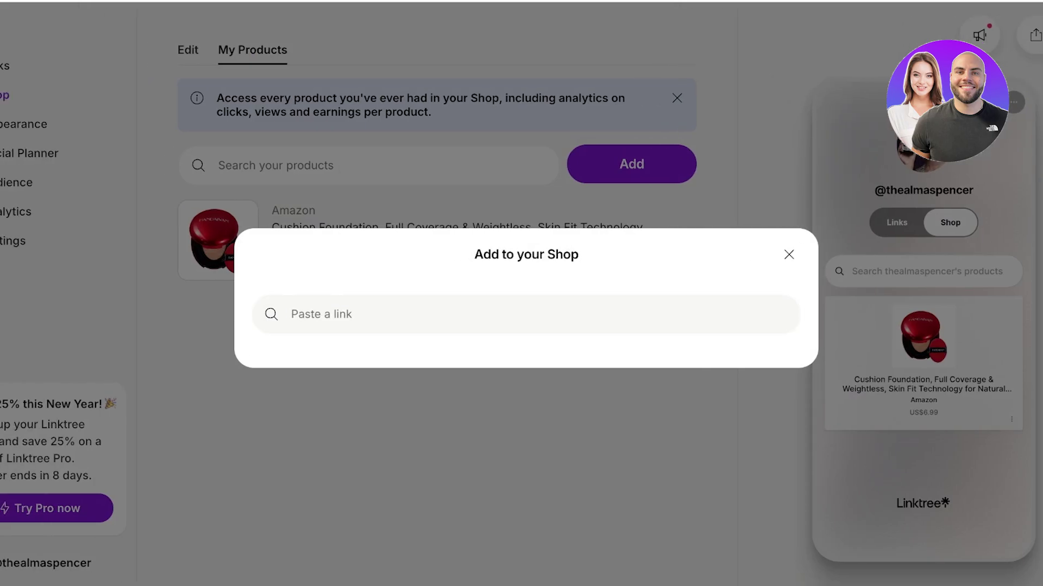
{"action": "key", "text": "Escape"}
{"action": "left_click", "coordinate": [188, 50]}
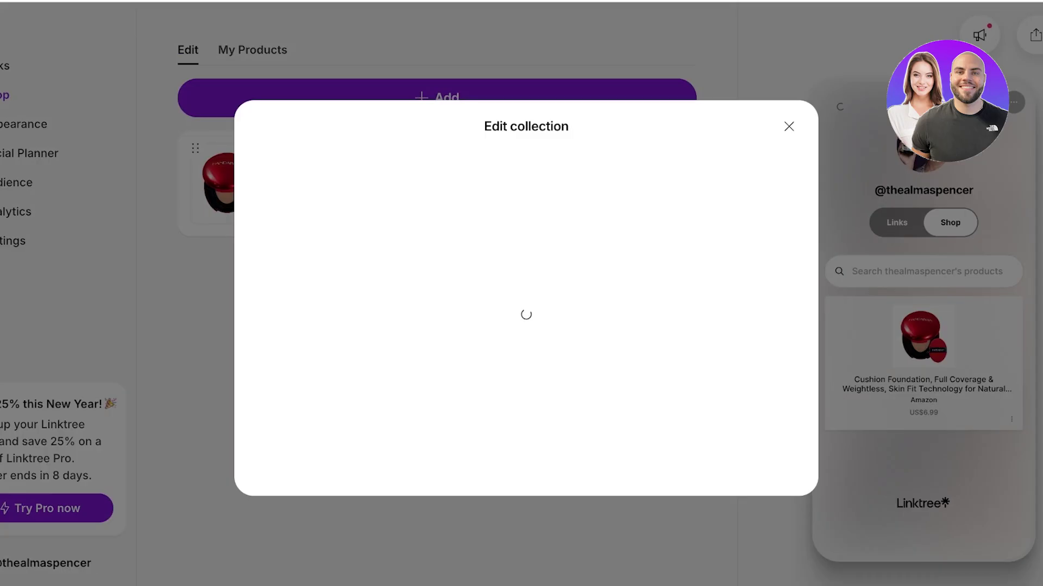
{"action": "left_click", "coordinate": [291, 335]}
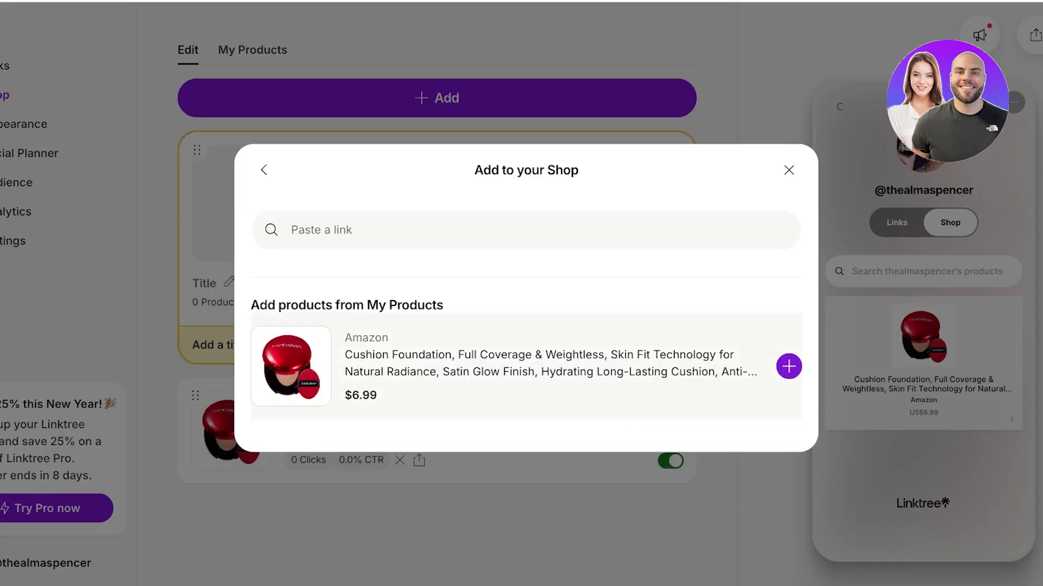
{"action": "left_click", "coordinate": [264, 170]}
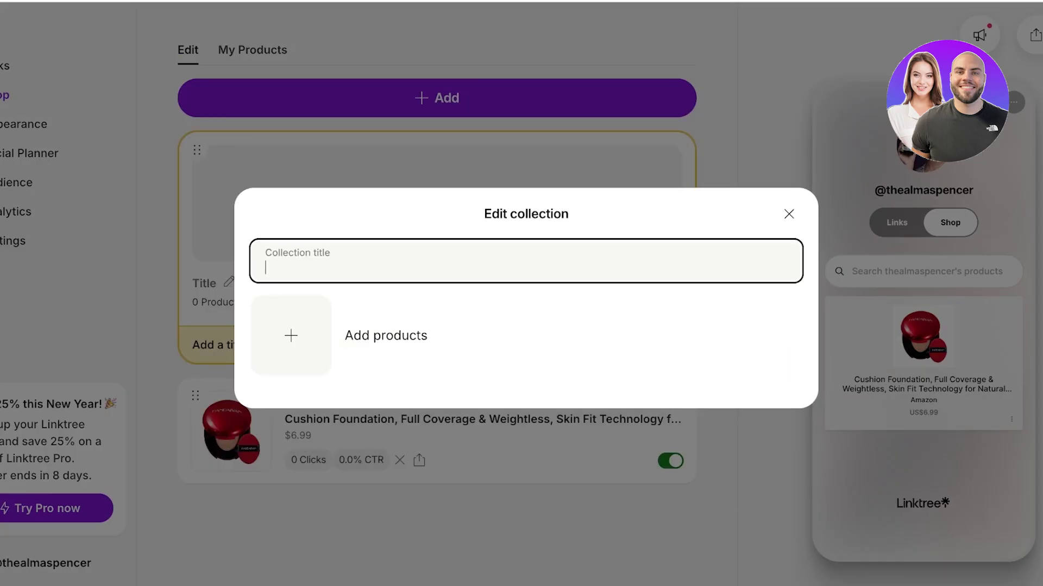
{"action": "type", "text": "Makeup"}
{"action": "key", "text": "Return"}
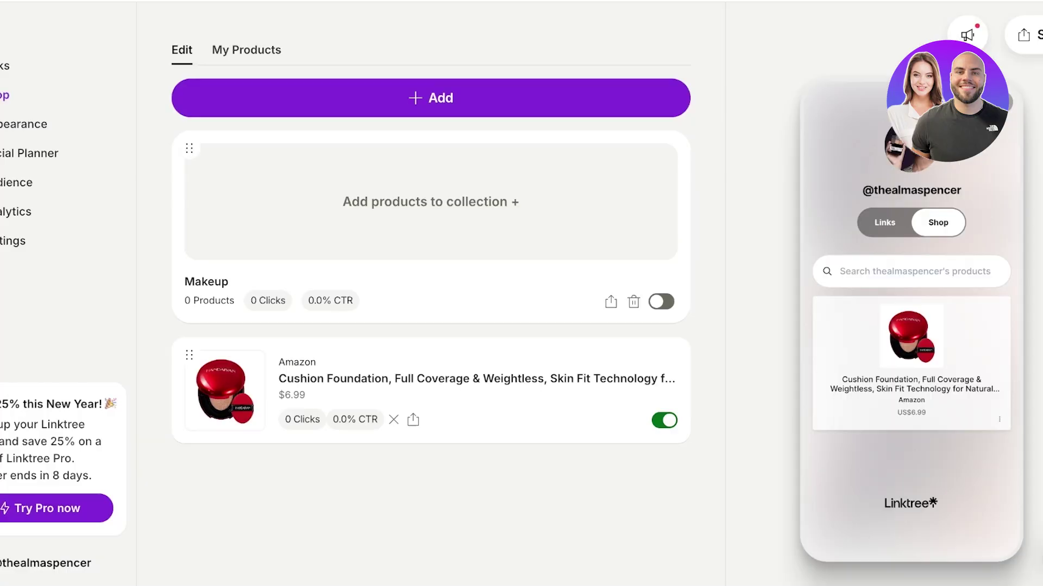
Create a second shop collection titled Skincare
{"action": "left_click", "coordinate": [431, 98]}
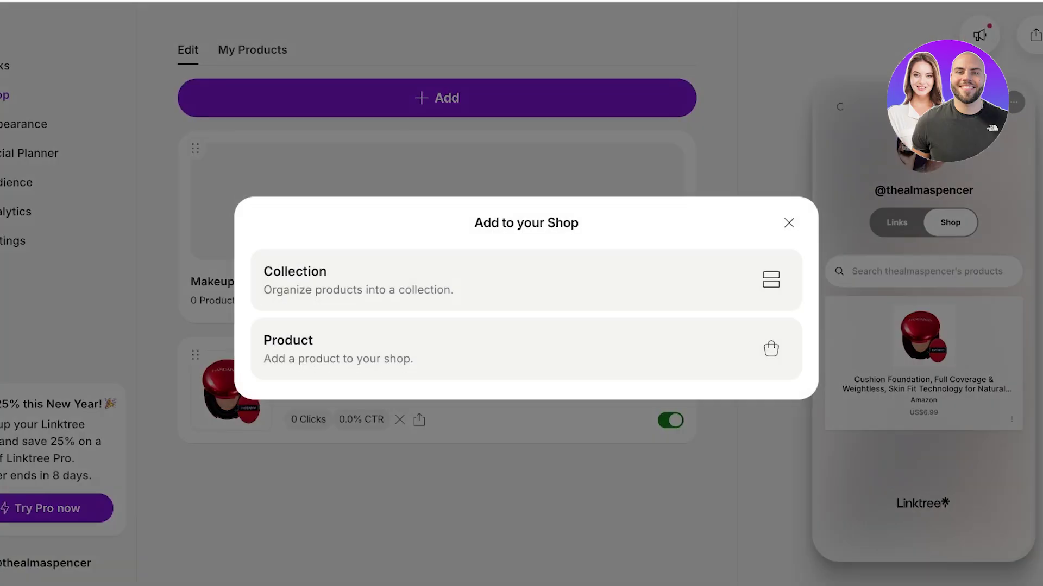
{"action": "left_click", "coordinate": [293, 277]}
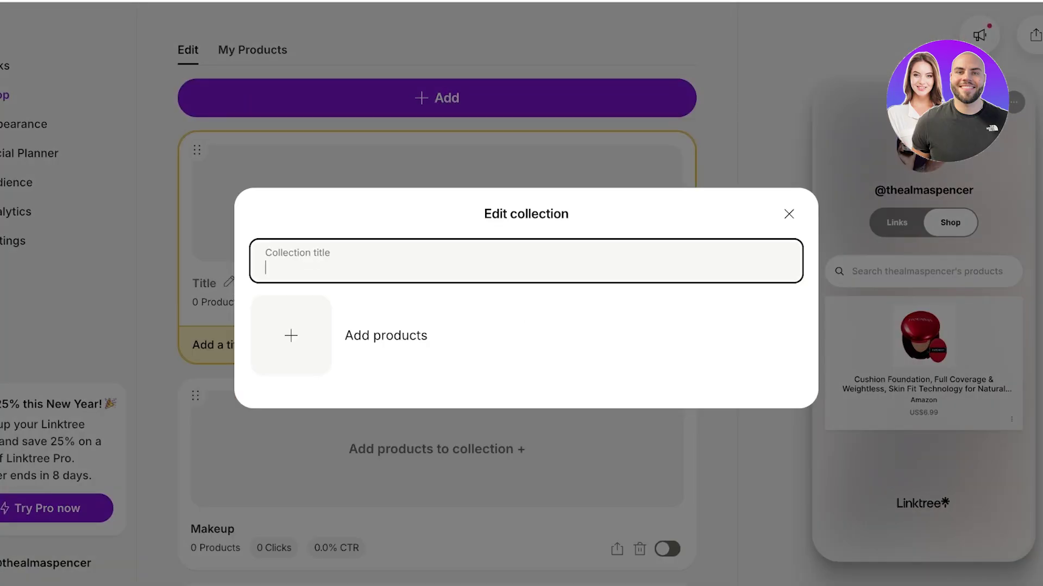
{"action": "type", "text": "Skincare"}
{"action": "key", "text": "Return"}
{"action": "scroll", "coordinate": [431, 326], "scroll_direction": "down", "scroll_amount": 4}
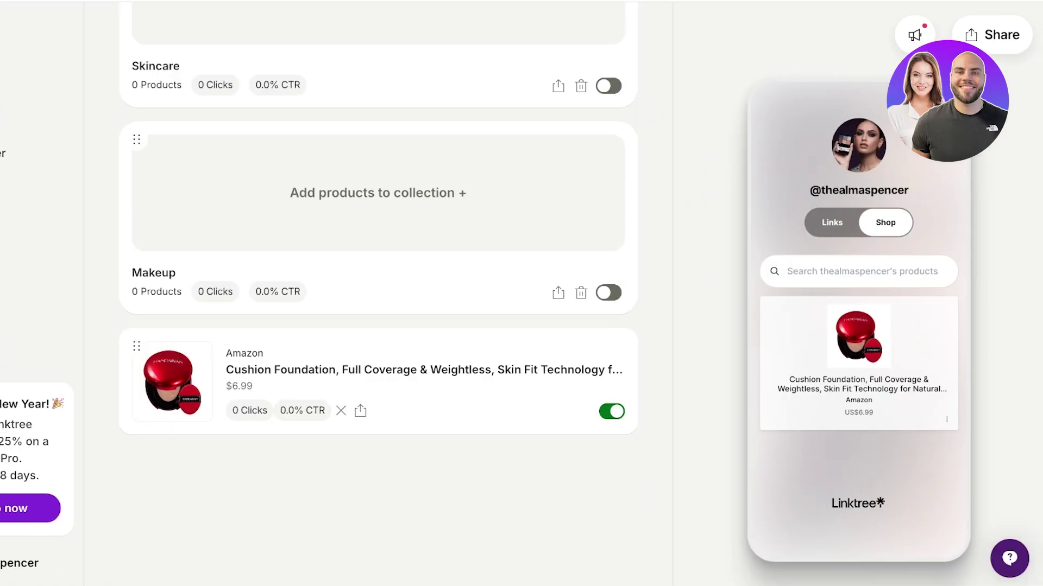
{"action": "scroll", "coordinate": [432, 326], "scroll_direction": "up", "scroll_amount": 4}
{"action": "scroll", "coordinate": [432, 325], "scroll_direction": "down", "scroll_amount": 4}
Place the Cushion Foundation product in the Makeup collection, giving it 1 product
{"action": "left_click", "coordinate": [377, 192]}
{"action": "left_click", "coordinate": [293, 335]}
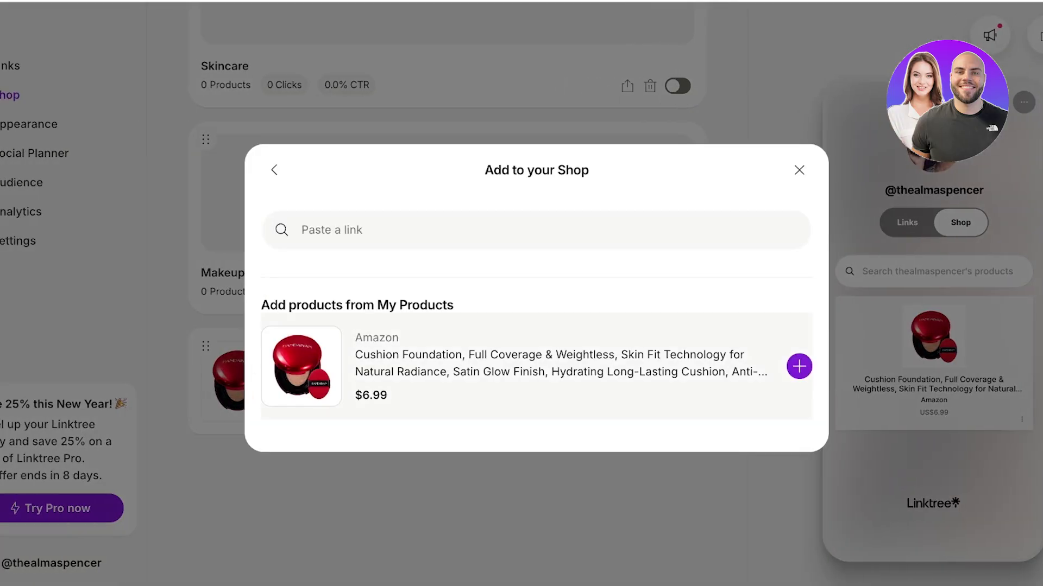
{"action": "left_click", "coordinate": [799, 367]}
{"action": "left_click", "coordinate": [768, 402]}
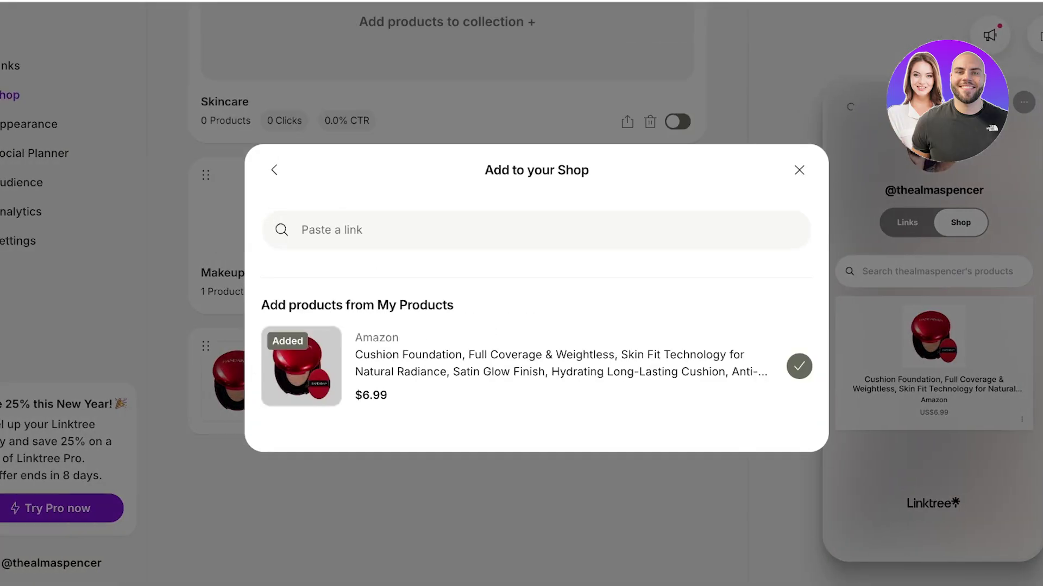
{"action": "left_click", "coordinate": [799, 170]}
{"action": "scroll", "coordinate": [441, 293], "scroll_direction": "up", "scroll_amount": 3}
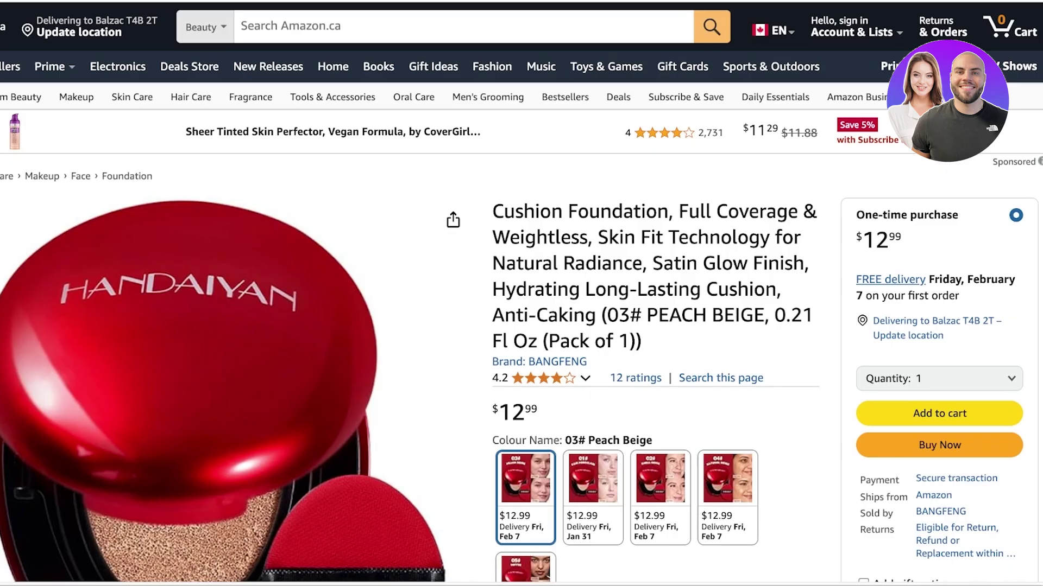
Search Amazon for 'serum' and browse the results grid
{"action": "left_click", "coordinate": [461, 26]}
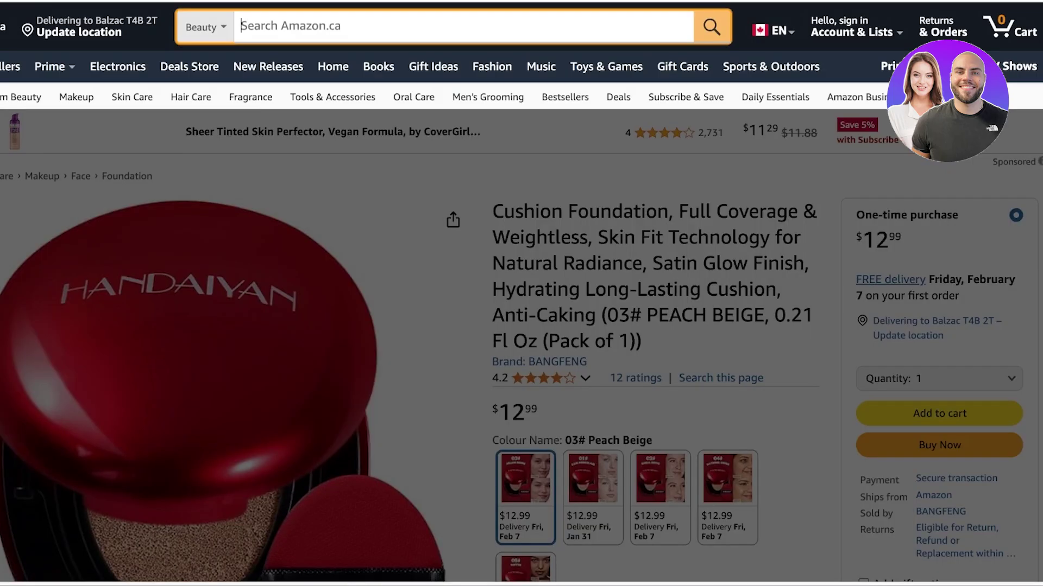
{"action": "type", "text": "sru"}
{"action": "key", "text": "BackSpace"}
{"action": "key", "text": "BackSpace"}
{"action": "type", "text": "erum"}
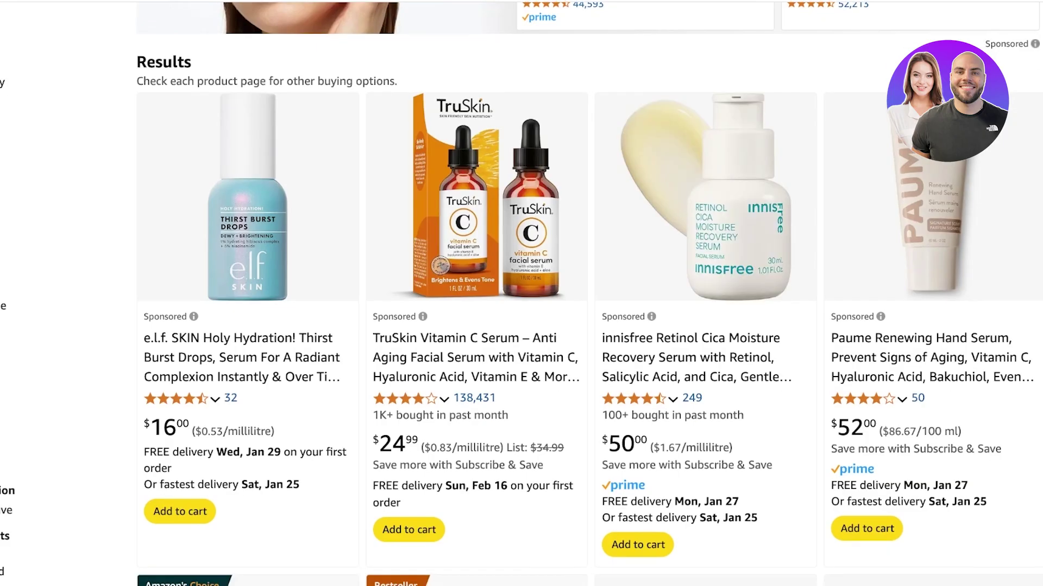
{"action": "scroll", "coordinate": [521, 294], "scroll_direction": "down", "scroll_amount": 10}
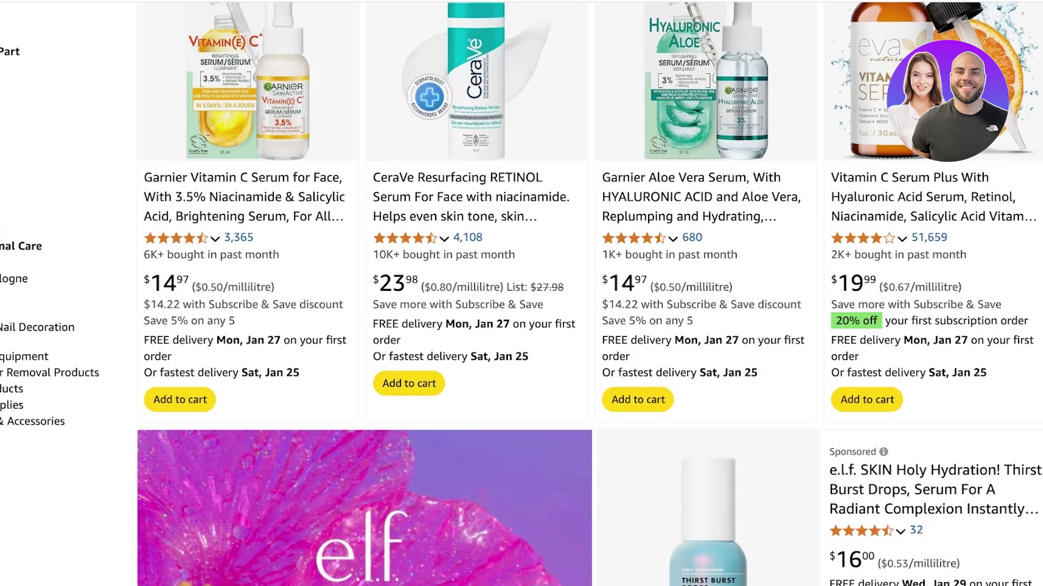
{"action": "scroll", "coordinate": [521, 293], "scroll_direction": "up", "scroll_amount": 7}
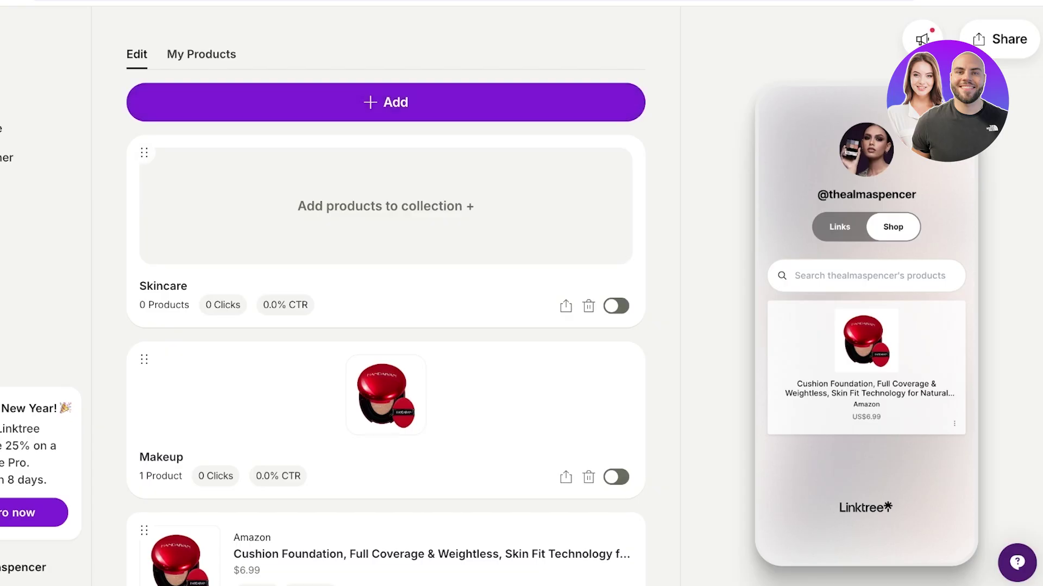
Add the e.l.f. SKIN Holy Hydration serum ($11.97) to the Shop by pasting its Amazon link
{"action": "left_click", "coordinate": [385, 206]}
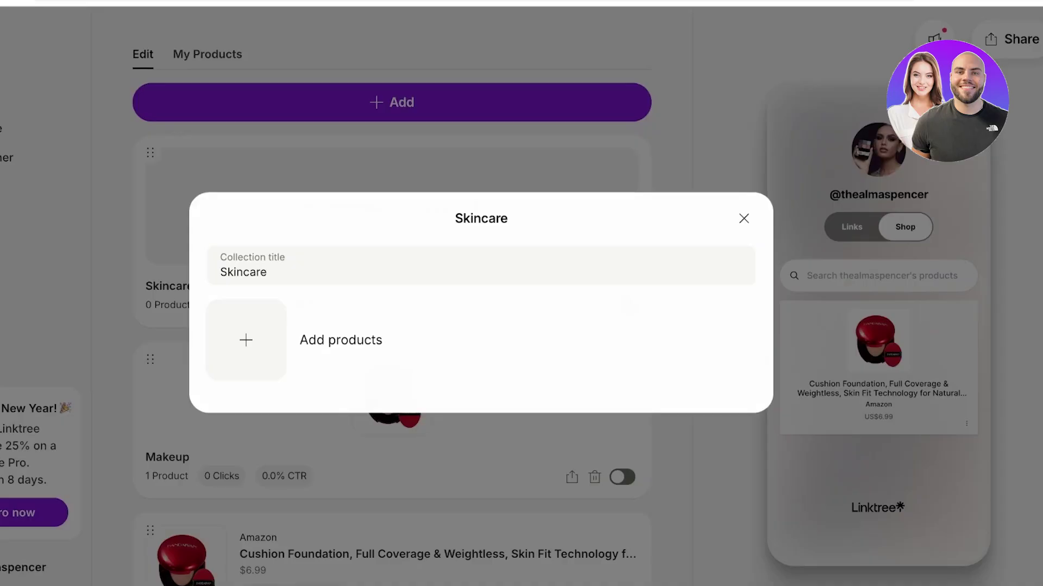
{"action": "left_click", "coordinate": [244, 340]}
{"action": "left_click", "coordinate": [788, 174]}
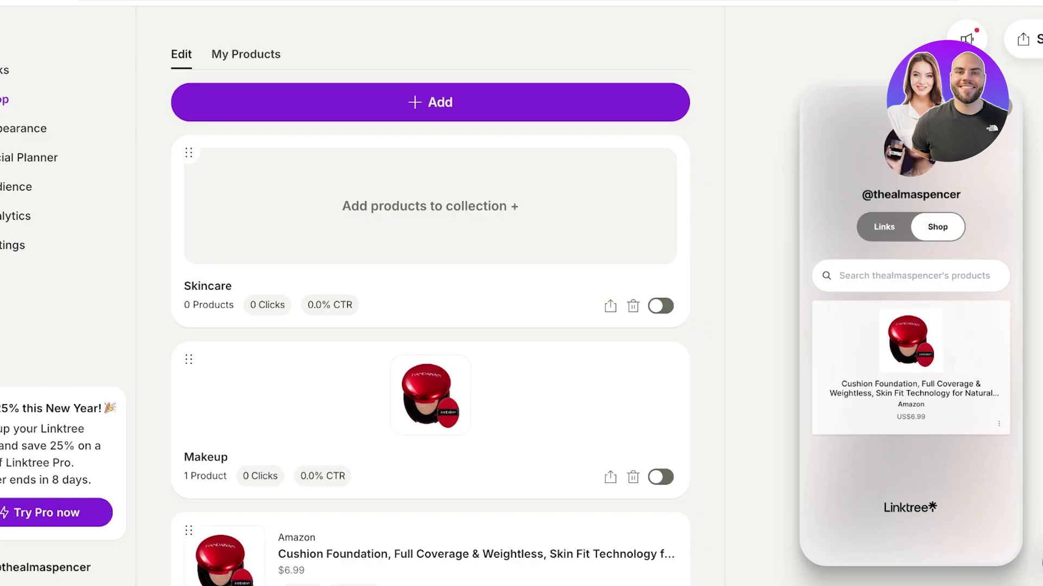
{"action": "left_click", "coordinate": [436, 102]}
{"action": "left_click", "coordinate": [489, 352]}
{"action": "left_click", "coordinate": [380, 234]}
{"action": "key", "text": "ctrl+v"}
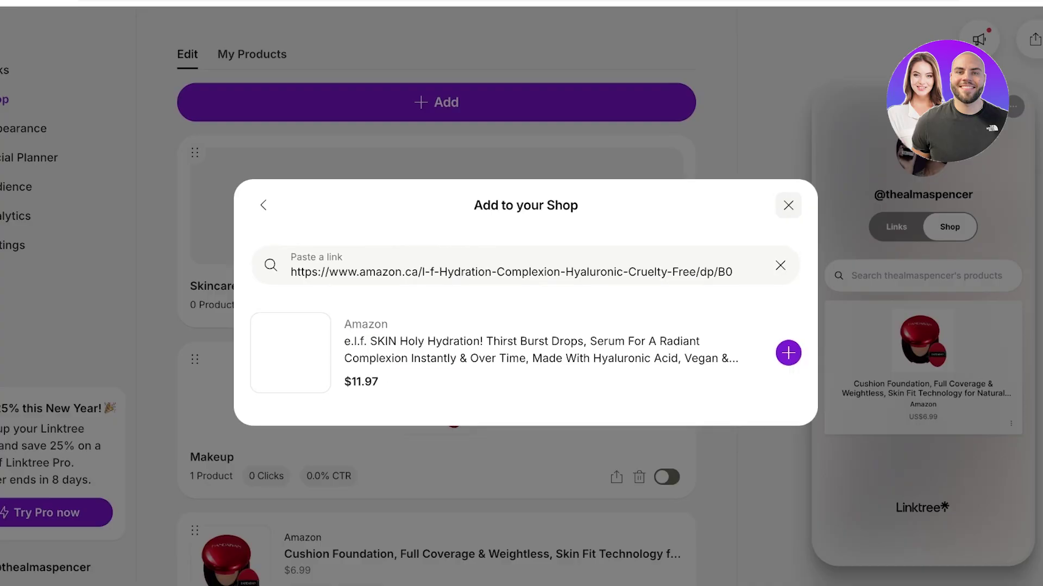
{"action": "left_click", "coordinate": [788, 353]}
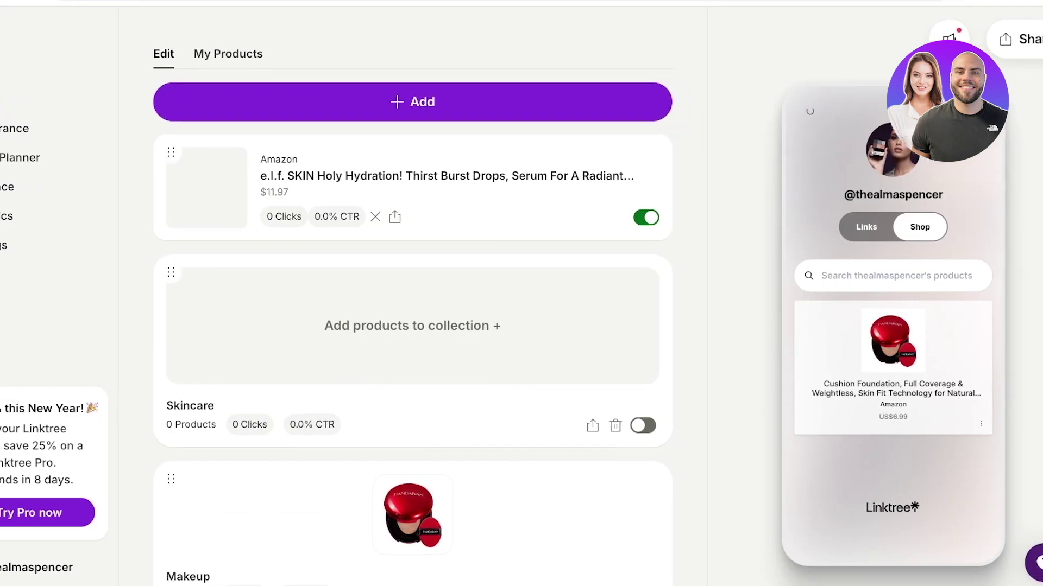
Add the e.l.f. serum to the Skincare collection
{"action": "scroll", "coordinate": [393, 294], "scroll_direction": "down", "scroll_amount": 3}
{"action": "scroll", "coordinate": [394, 294], "scroll_direction": "up", "scroll_amount": 3}
{"action": "left_click", "coordinate": [391, 310]}
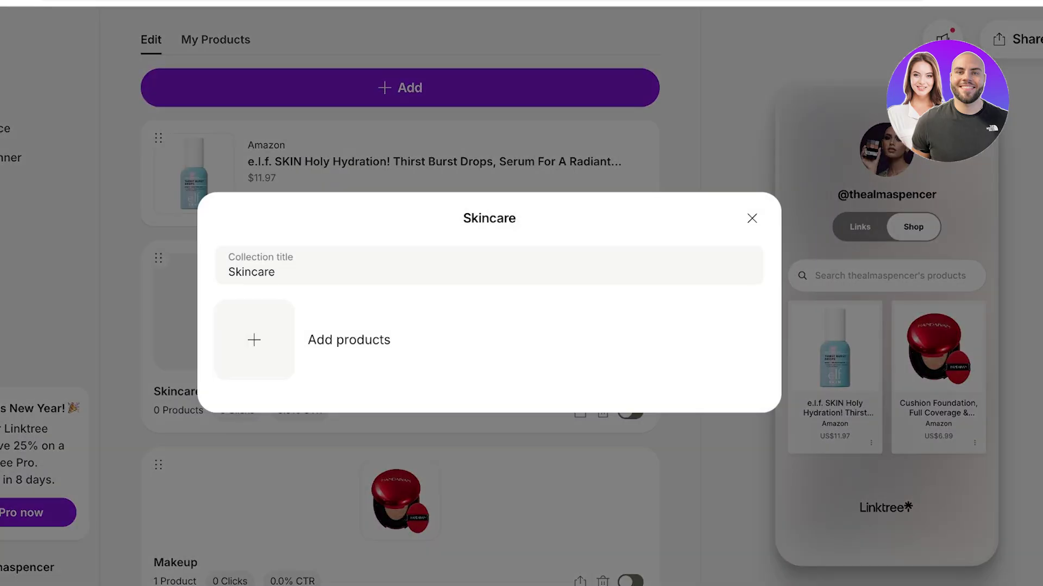
{"action": "left_click", "coordinate": [253, 339]}
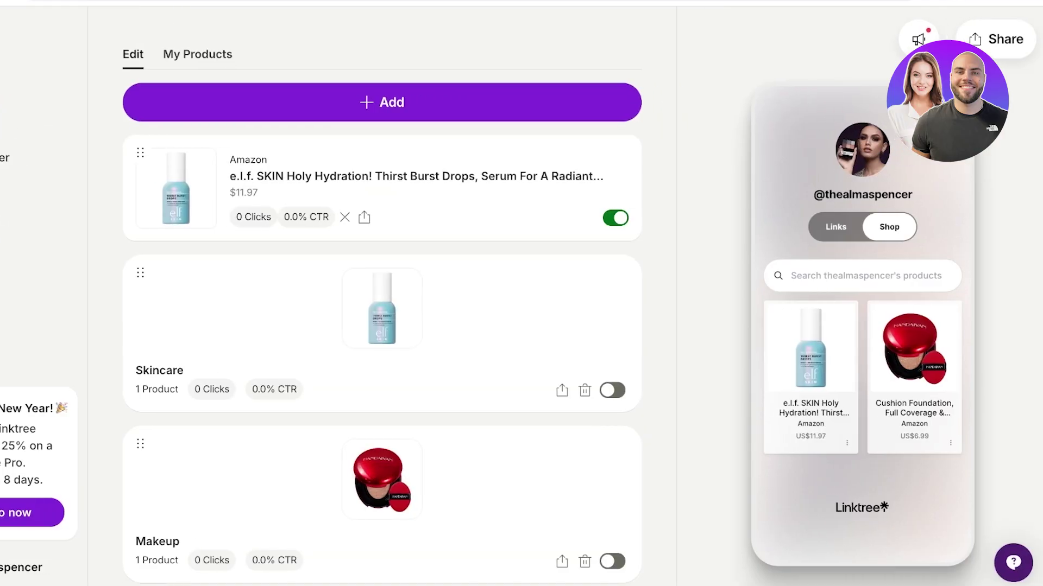
{"action": "key", "text": "Escape"}
Switch on the Skincare and Makeup collections so they appear in the Shop preview
{"action": "scroll", "coordinate": [382, 304], "scroll_direction": "down", "scroll_amount": 1}
{"action": "left_click", "coordinate": [612, 386]}
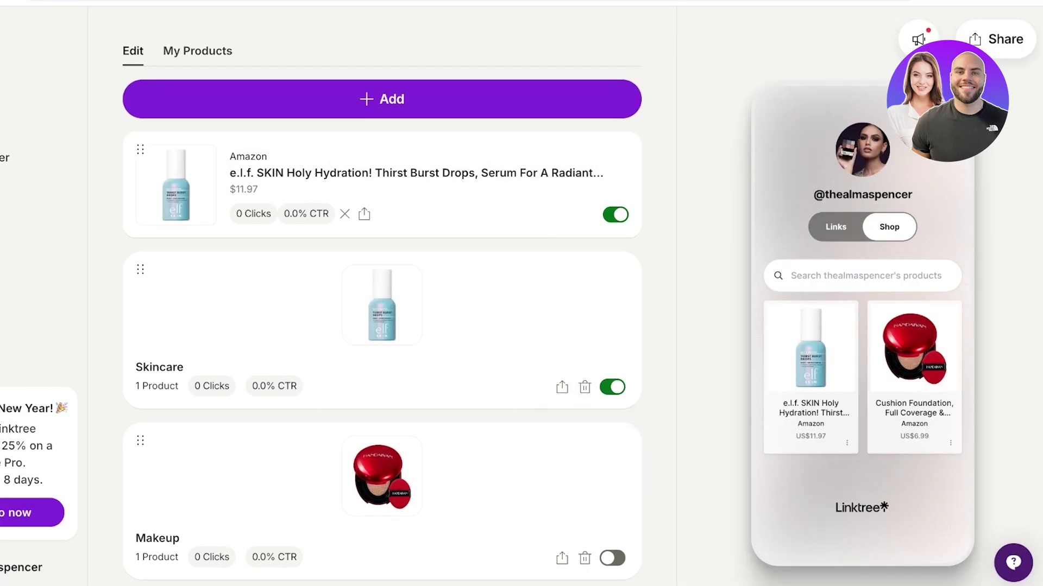
{"action": "left_click", "coordinate": [612, 558]}
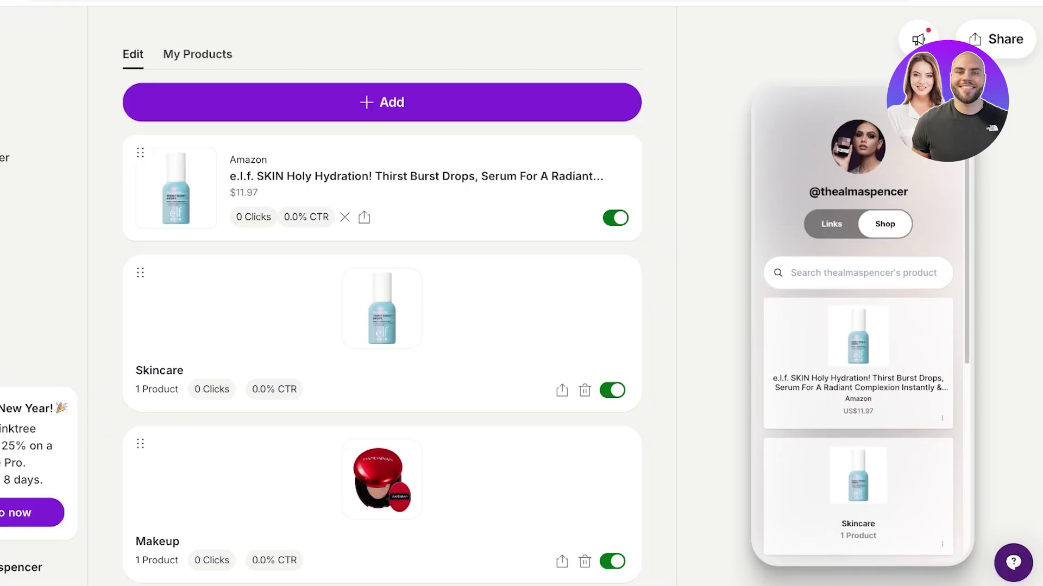
{"action": "scroll", "coordinate": [381, 326], "scroll_direction": "down", "scroll_amount": 5}
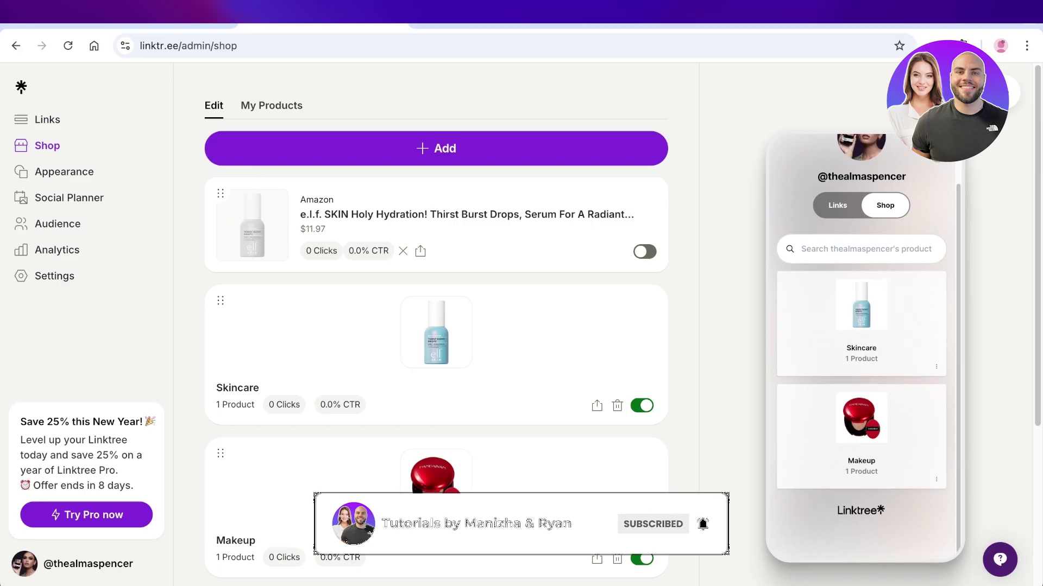
Go back to the Links section of the Linktree admin
{"action": "left_click", "coordinate": [47, 119]}
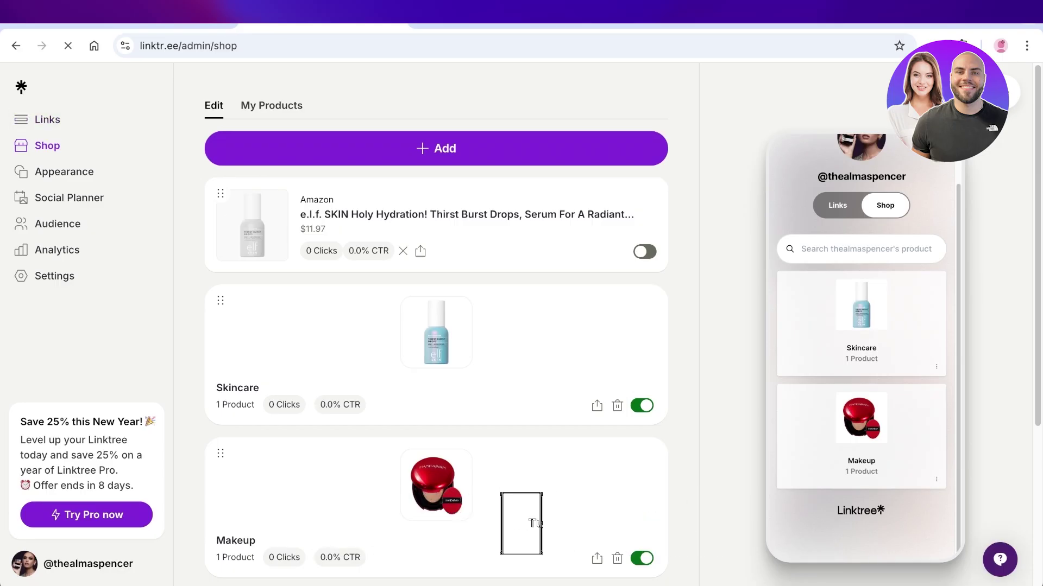